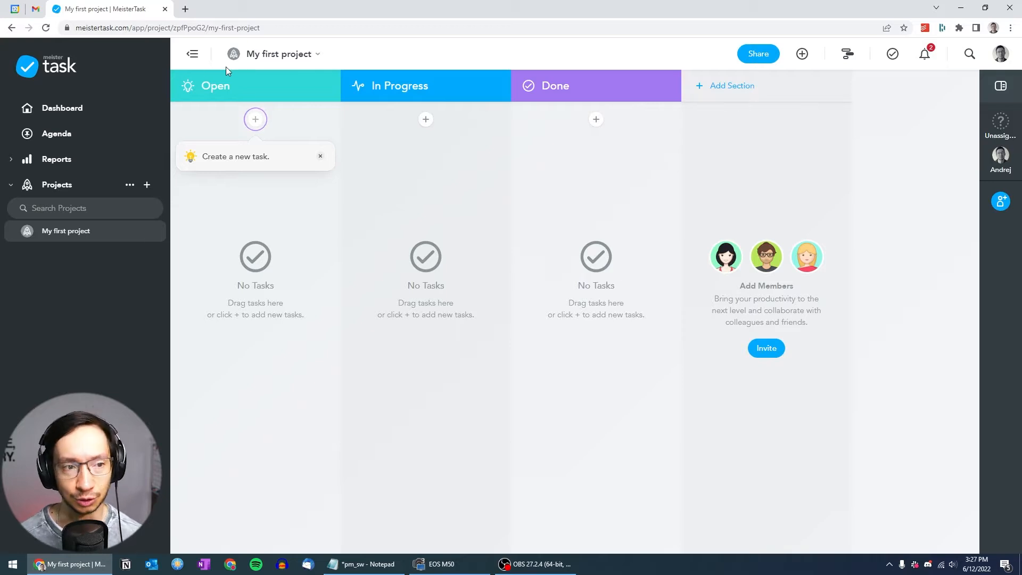
Rename the project as "My projects" in its project settings
{"action": "left_click", "coordinate": [261, 56]}
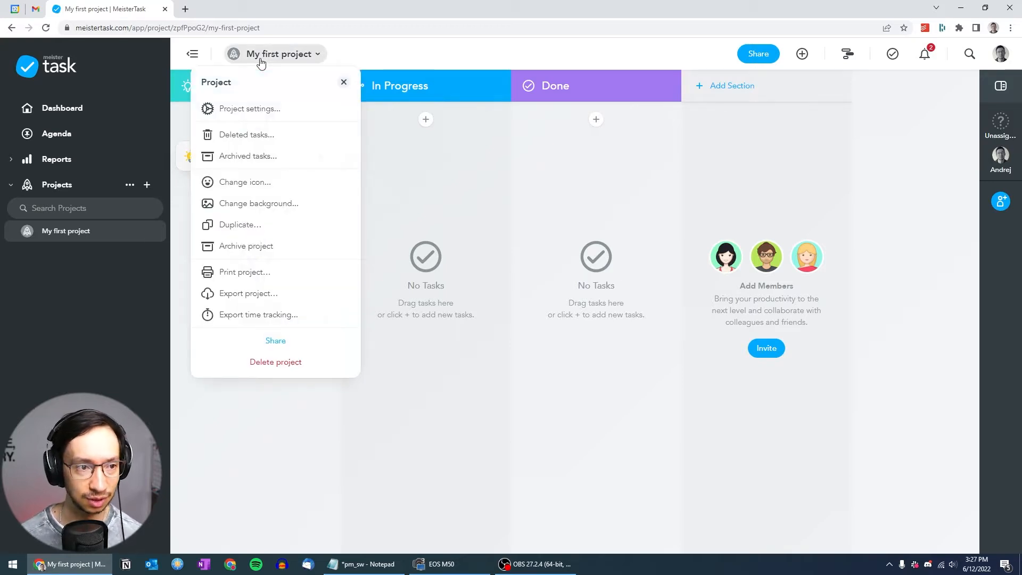
{"action": "left_click", "coordinate": [257, 108]}
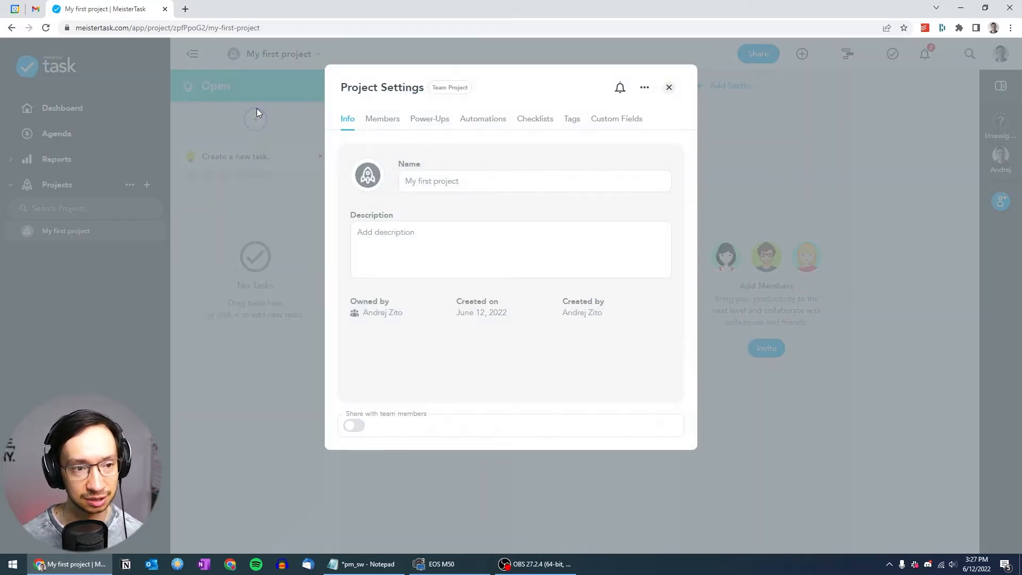
{"action": "left_click", "coordinate": [485, 183]}
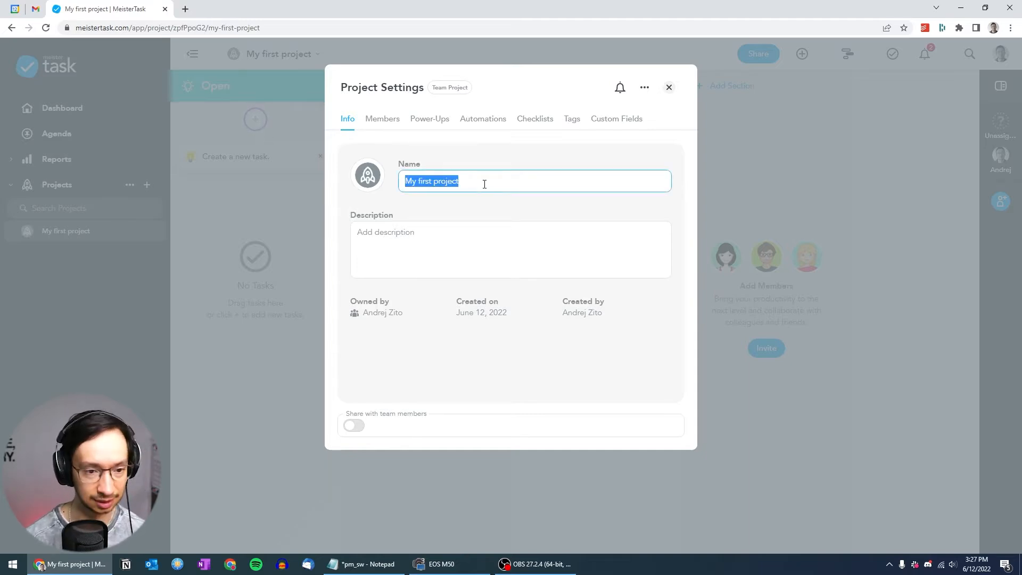
{"action": "type", "text": "My projec"}
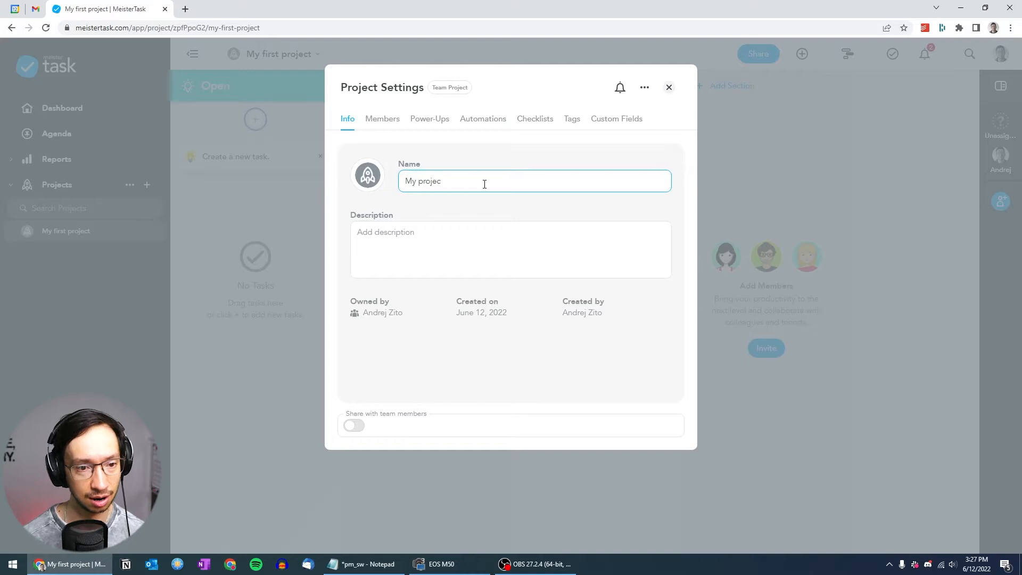
{"action": "type", "text": "ts"}
{"action": "key", "text": "Return"}
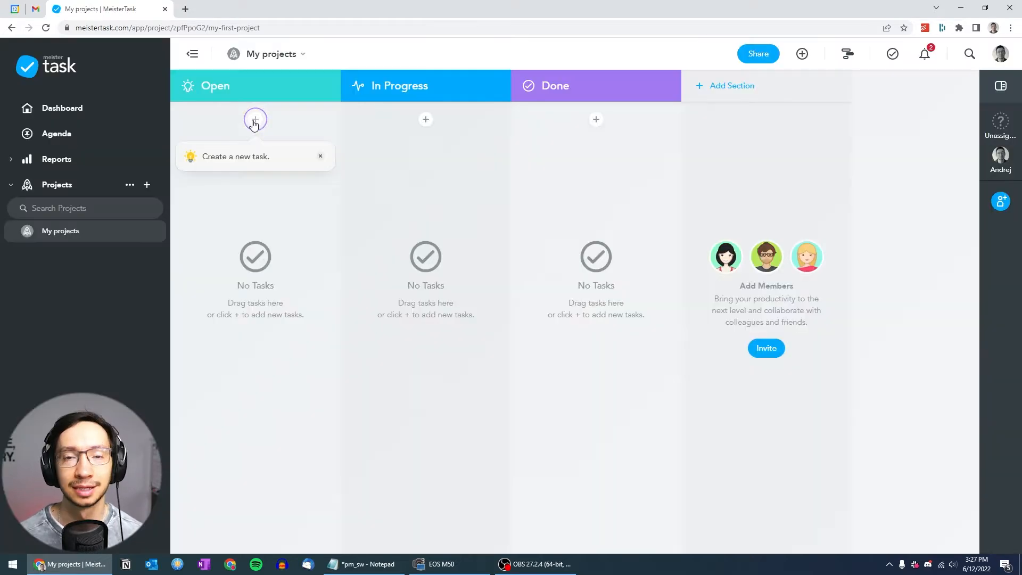
Create a task named "Translation" in the Open section and open its details
{"action": "left_click", "coordinate": [255, 119]}
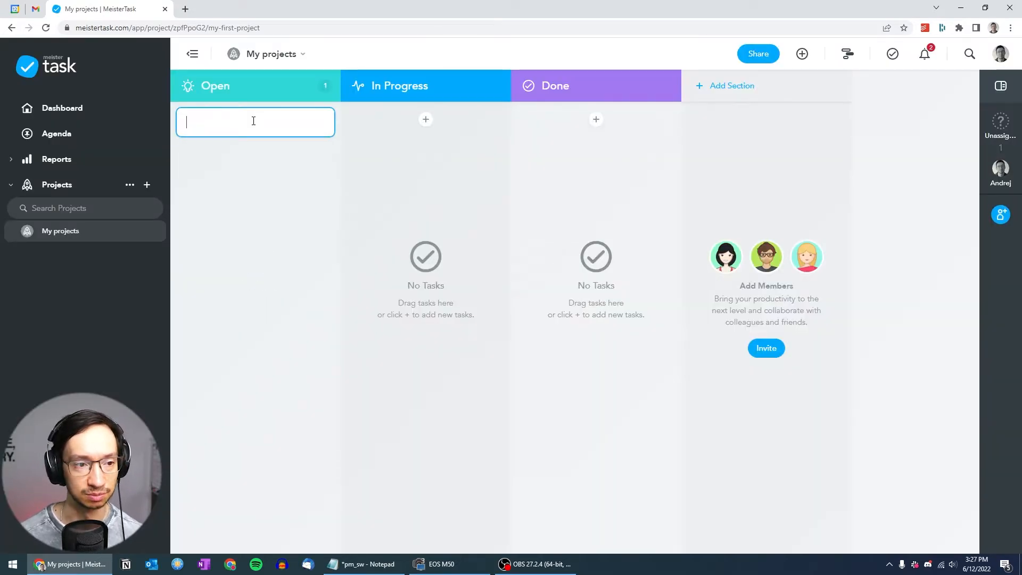
{"action": "type", "text": "Translation"}
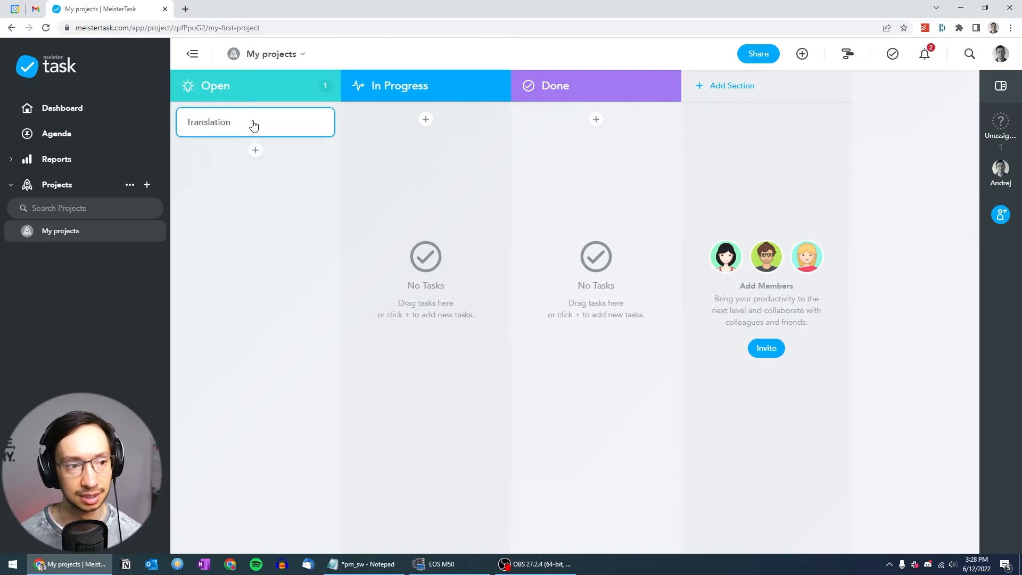
{"action": "left_click", "coordinate": [253, 123]}
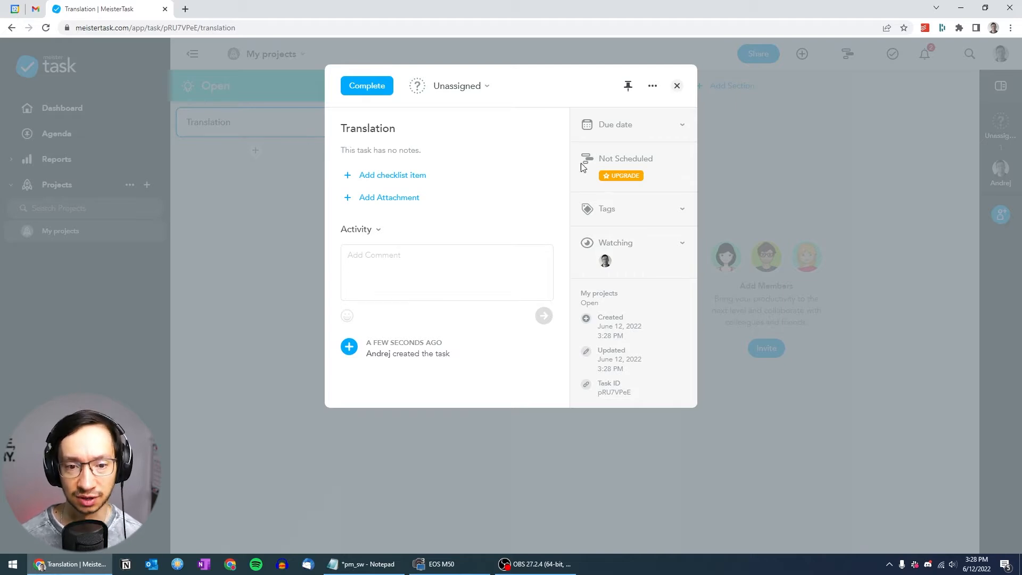
Create a green project tag named "Project A" and assign it to the Translation task
{"action": "left_click", "coordinate": [682, 209]}
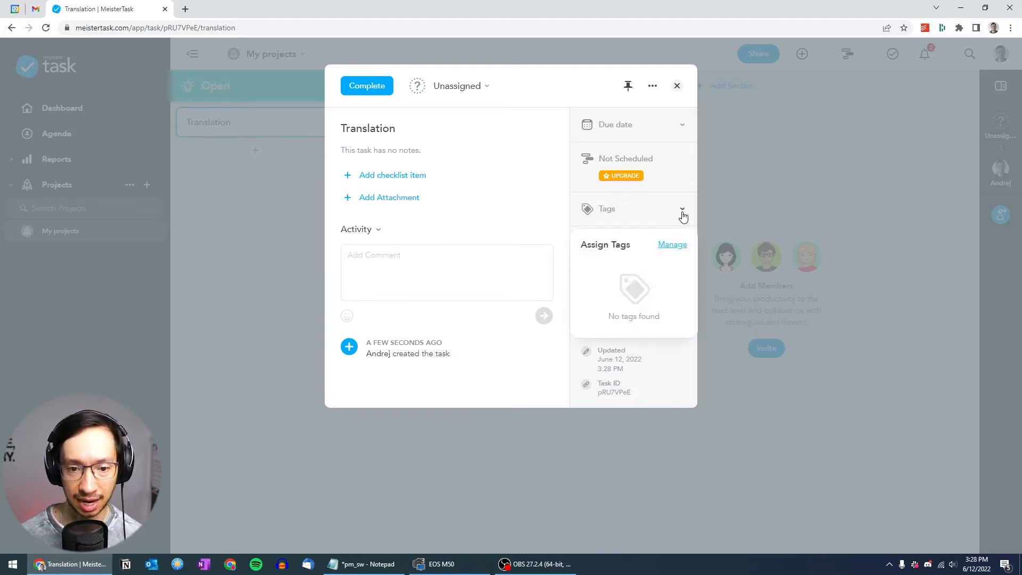
{"action": "left_click", "coordinate": [671, 242]}
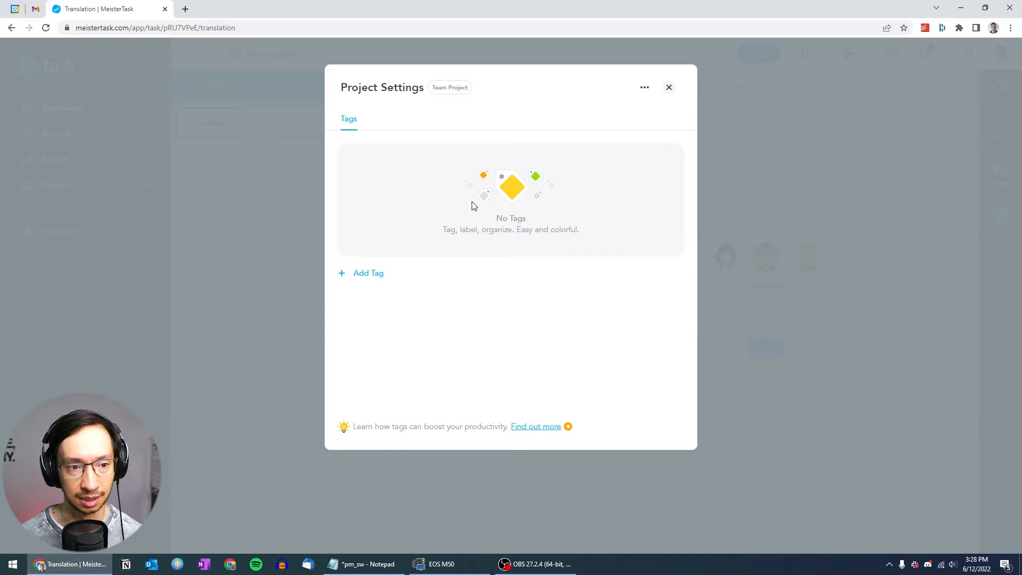
{"action": "left_click", "coordinate": [365, 277]}
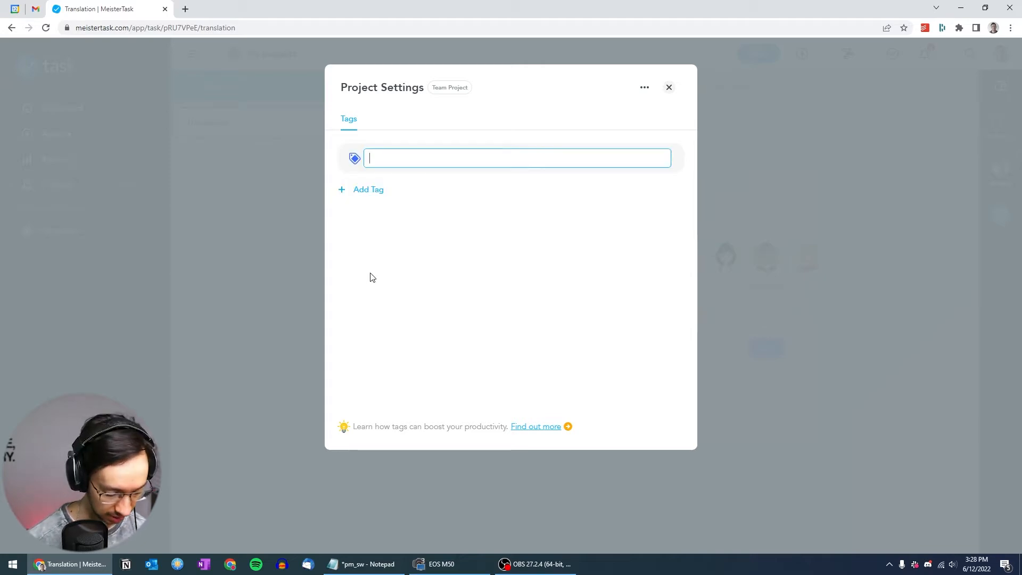
{"action": "type", "text": "Project A"}
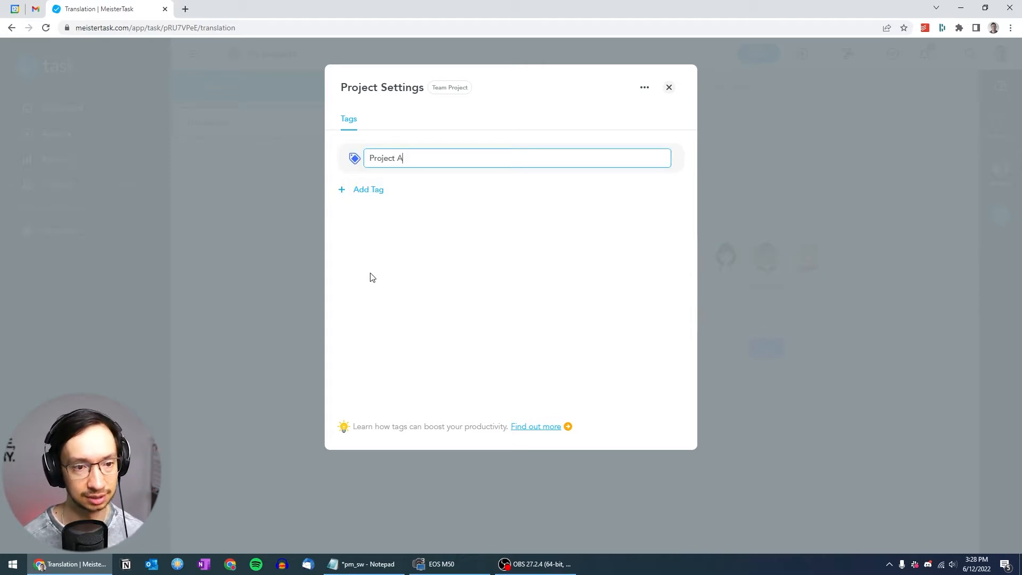
{"action": "left_click", "coordinate": [371, 190]}
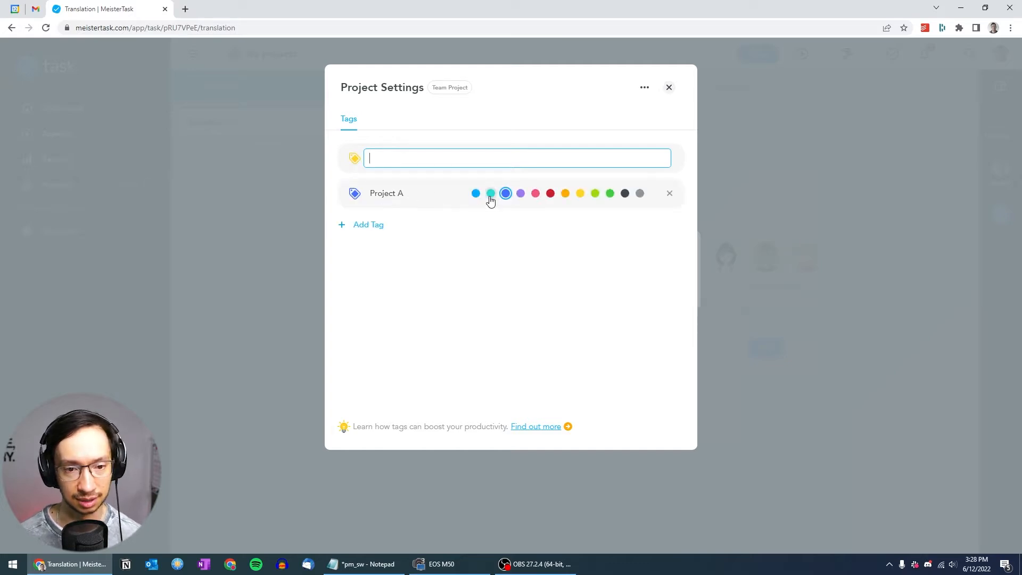
{"action": "left_click", "coordinate": [610, 195]}
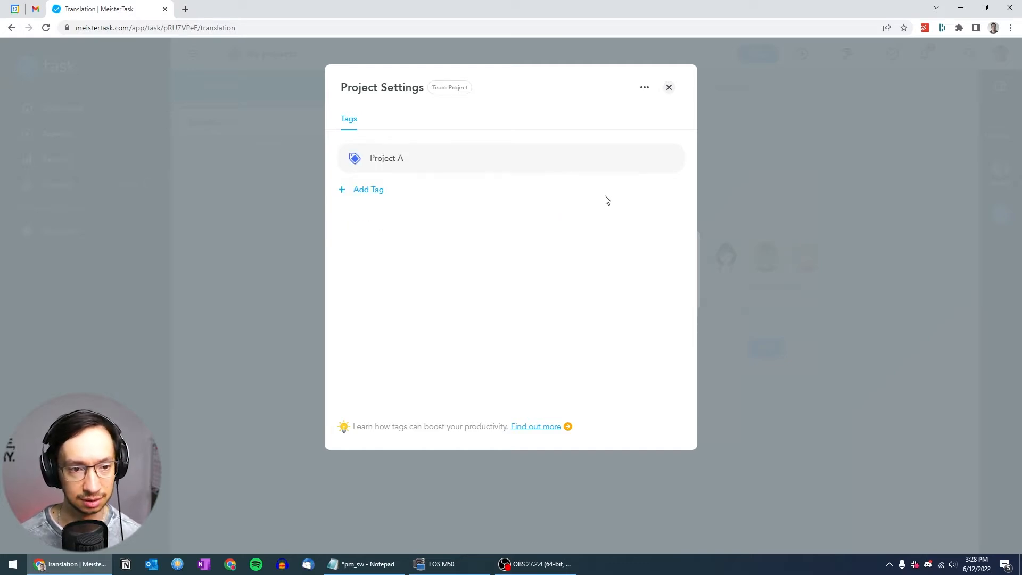
{"action": "left_click", "coordinate": [610, 159]}
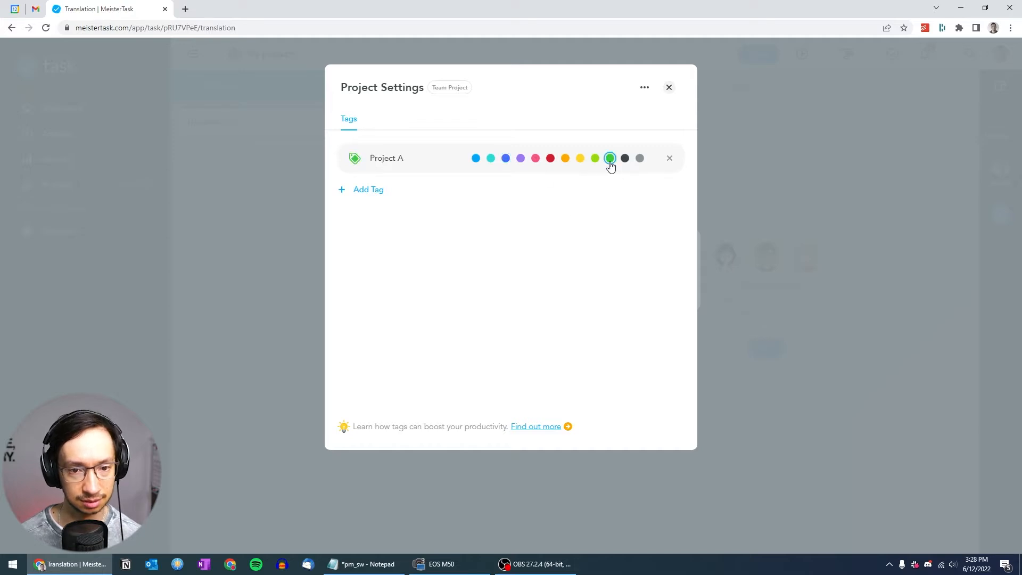
{"action": "left_click", "coordinate": [669, 88]}
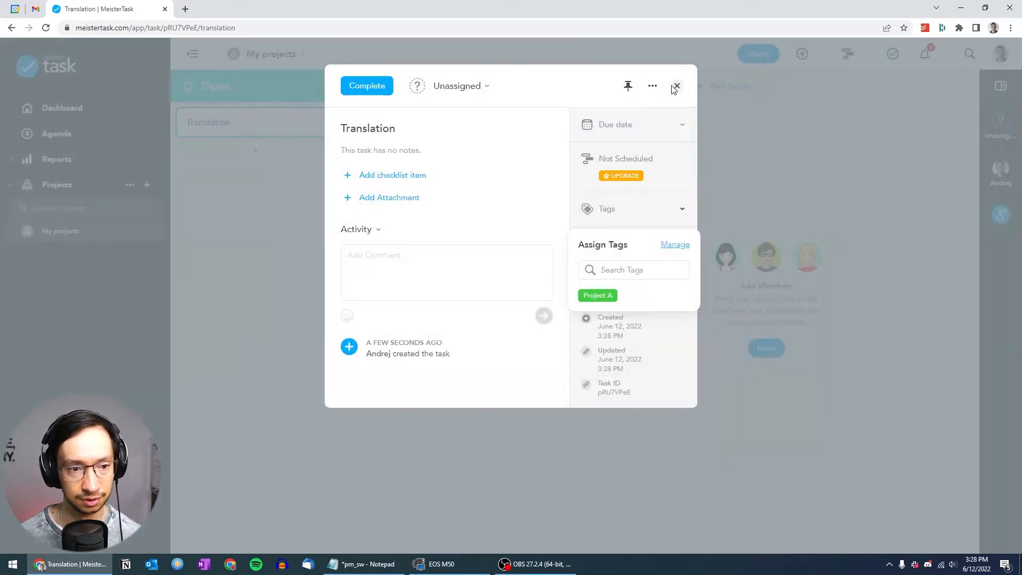
{"action": "left_click", "coordinate": [598, 295]}
Rename the Translation task as "Translation - 30k"
{"action": "left_click", "coordinate": [394, 127]}
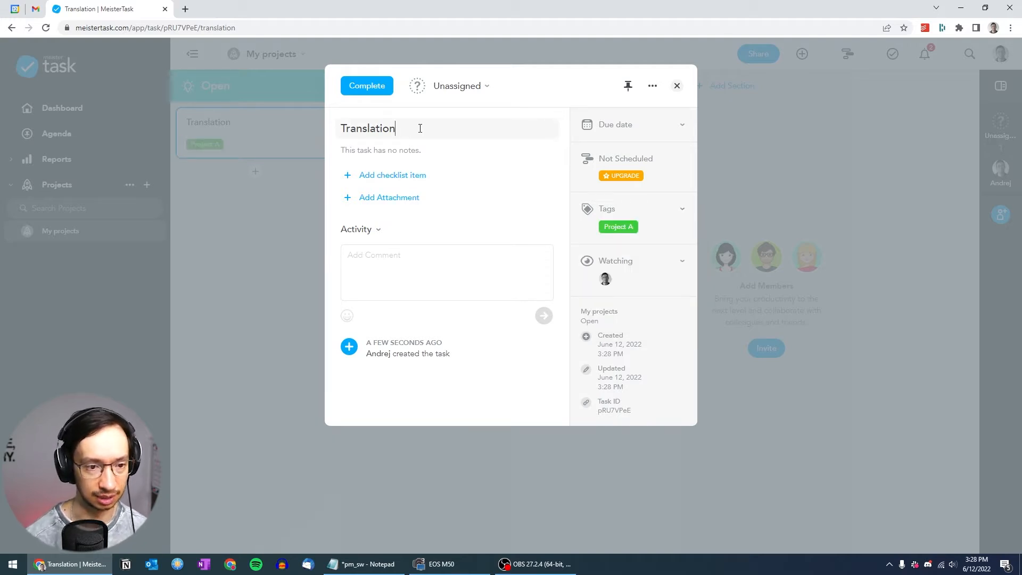
{"action": "type", "text": "- 30"}
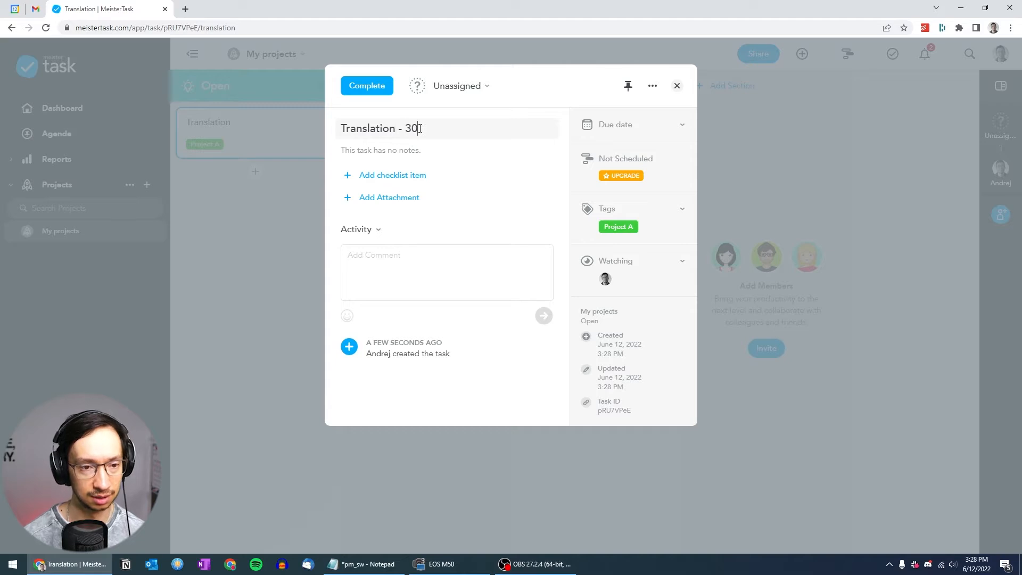
{"action": "type", "text": "k"}
{"action": "key", "text": "Return"}
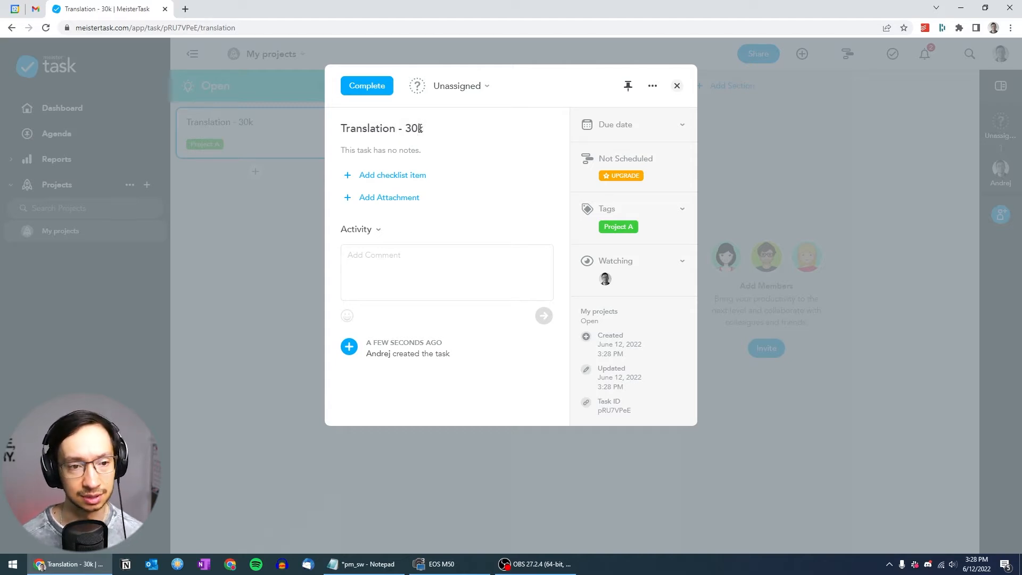
Set the due date of the Translation - 30k task to July 1, 2022
{"action": "left_click", "coordinate": [682, 128]}
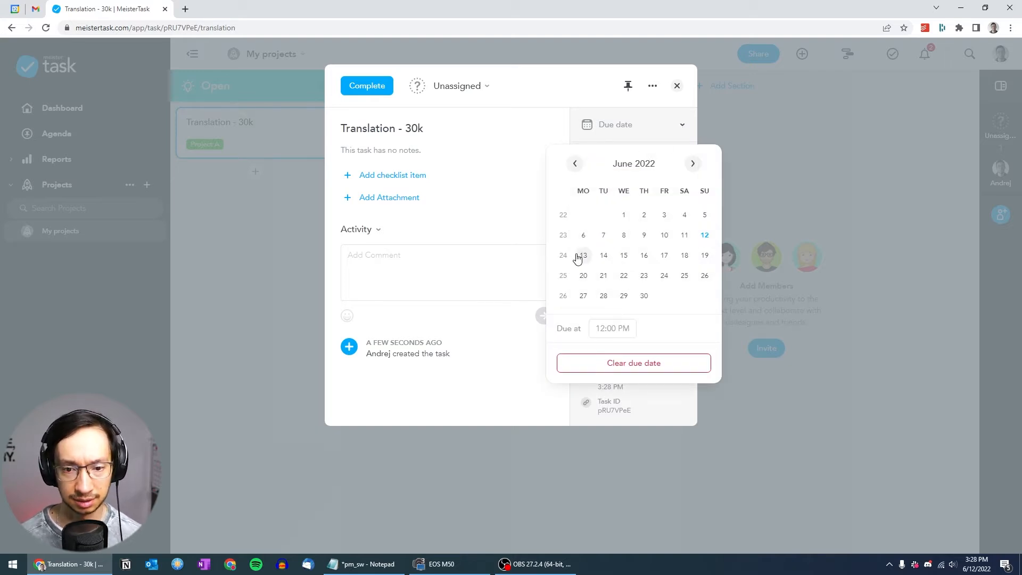
{"action": "left_click", "coordinate": [693, 164]}
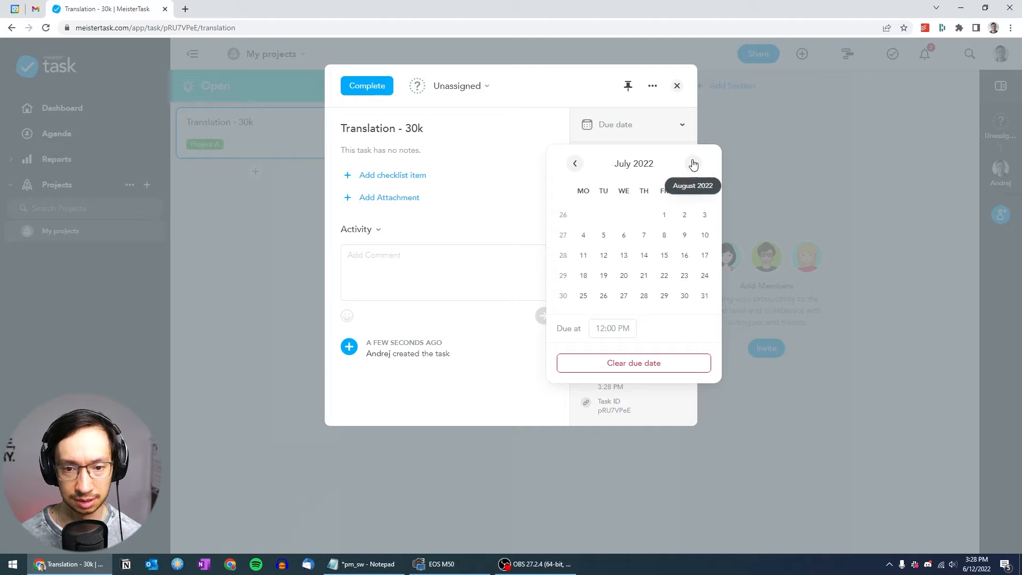
{"action": "left_click", "coordinate": [664, 215]}
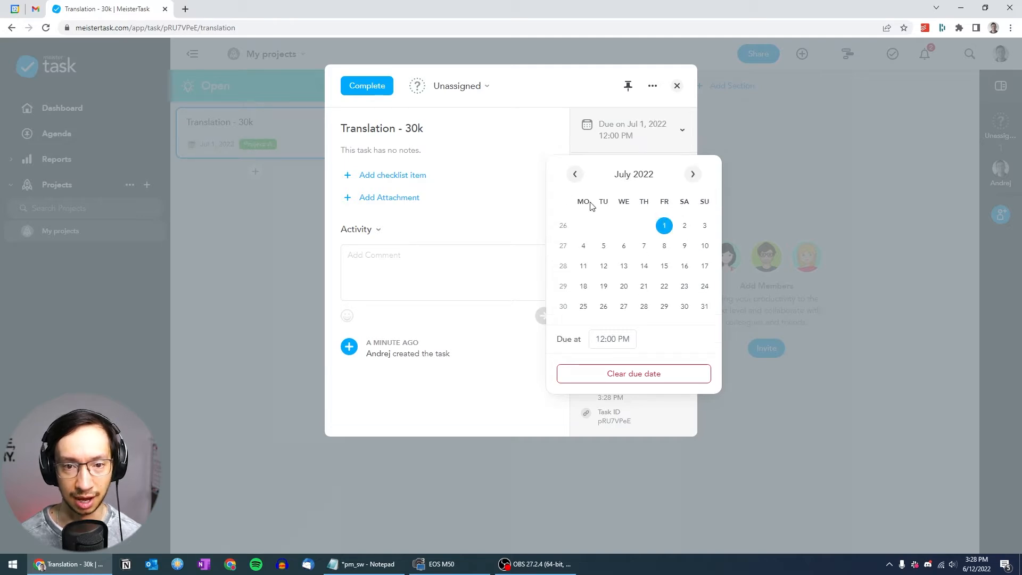
{"action": "left_click", "coordinate": [534, 140]}
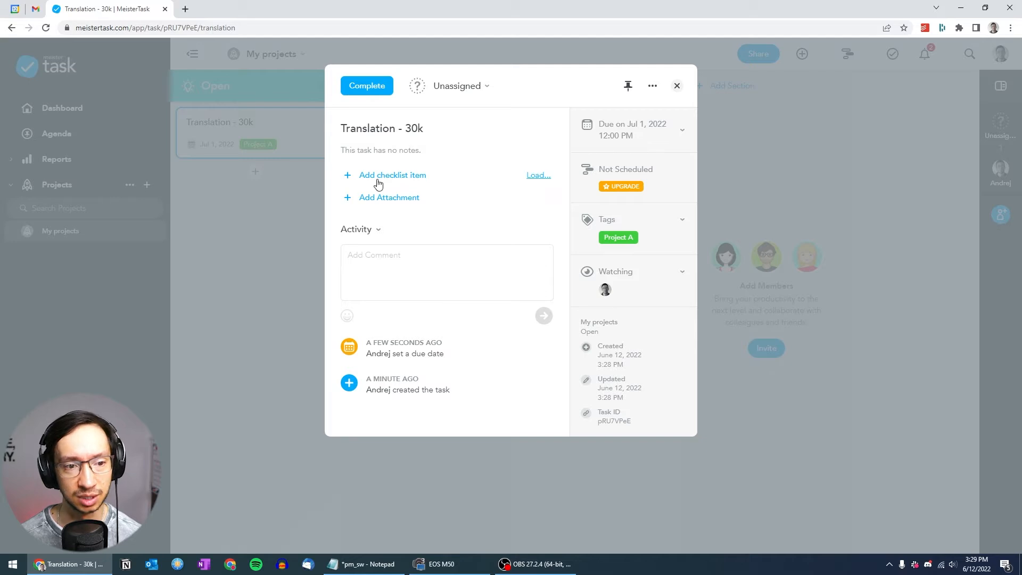
Add the checklist items DE, FR, JA and KO to the Translation - 30k task and close it
{"action": "left_click", "coordinate": [395, 181]}
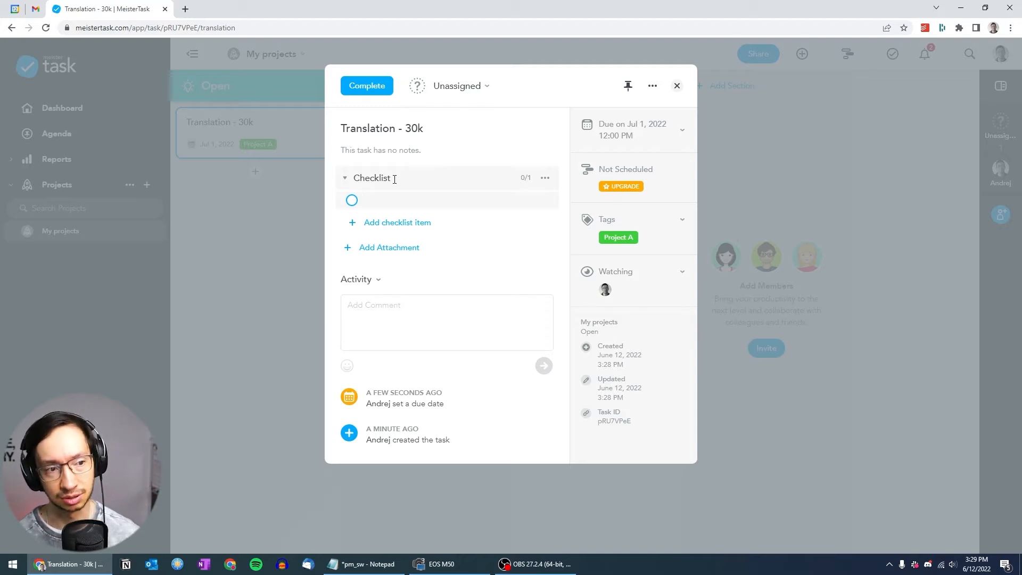
{"action": "type", "text": "DE"}
{"action": "key", "text": "Return"}
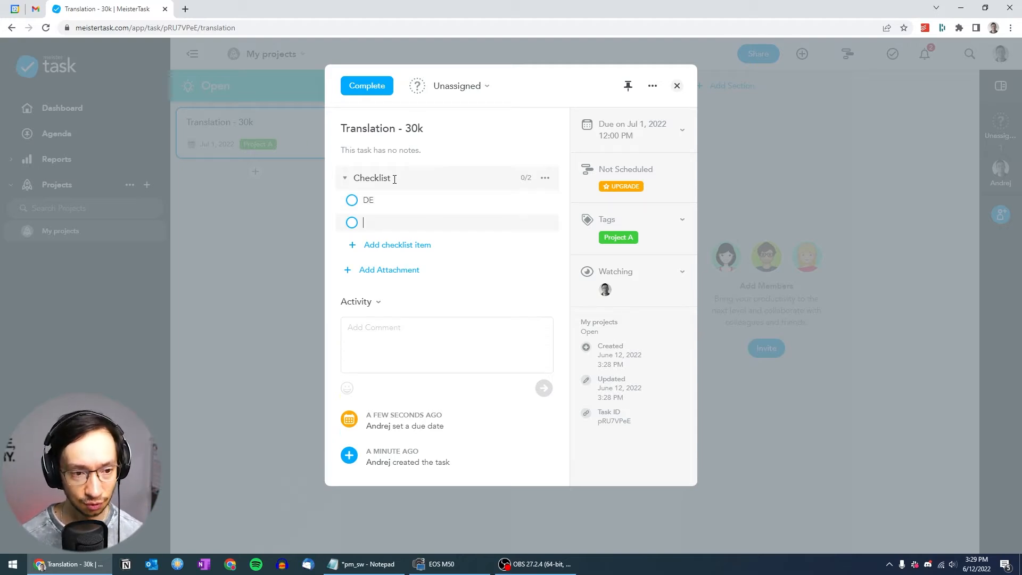
{"action": "type", "text": "FR"}
{"action": "key", "text": "Return"}
{"action": "type", "text": "JA"}
{"action": "key", "text": "Return"}
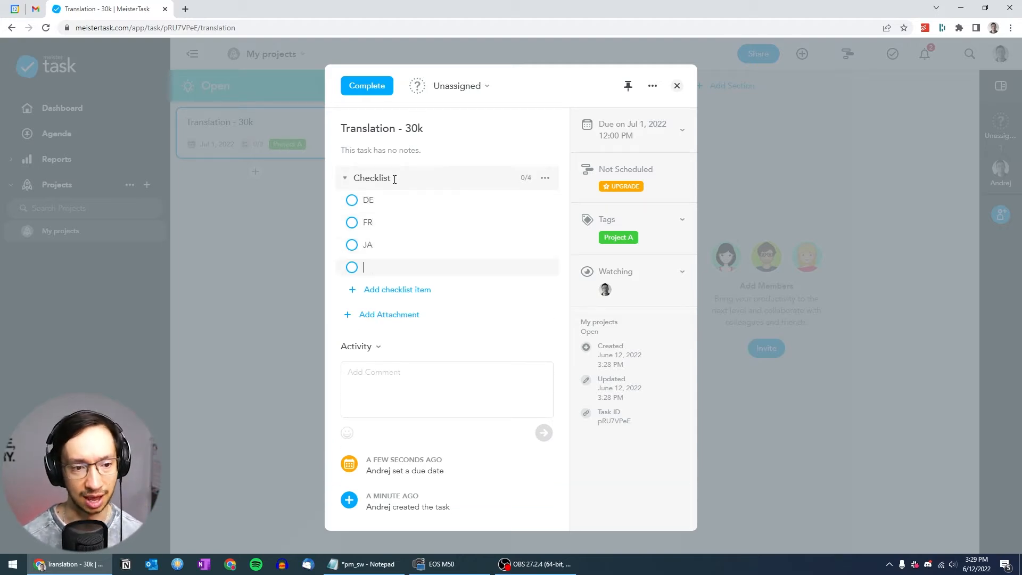
{"action": "type", "text": "KO"}
{"action": "key", "text": "Return"}
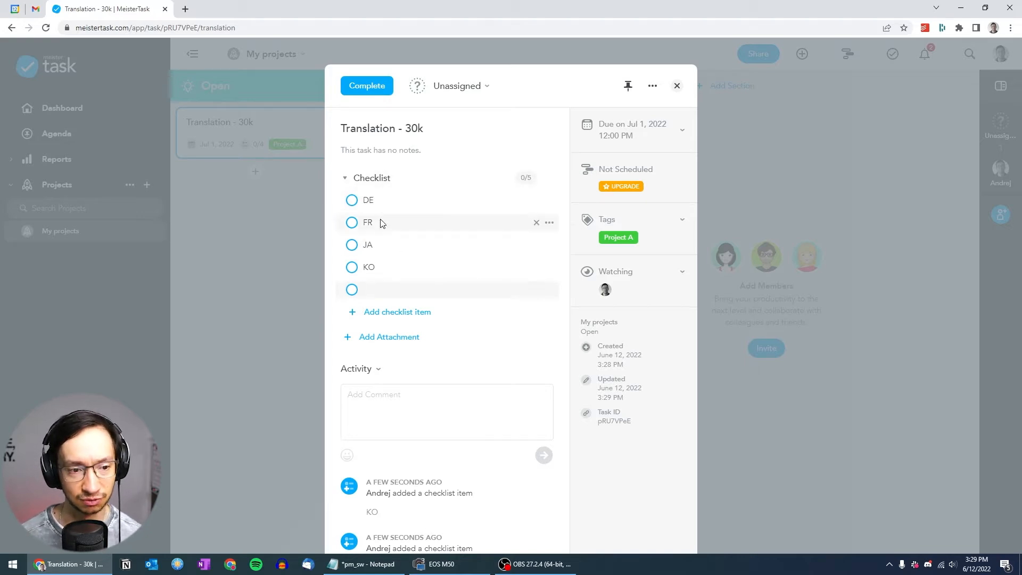
{"action": "left_click", "coordinate": [261, 289]}
Create a second task named "Review - 40 hrs" in the Open section below the translation task
{"action": "left_click", "coordinate": [257, 172]}
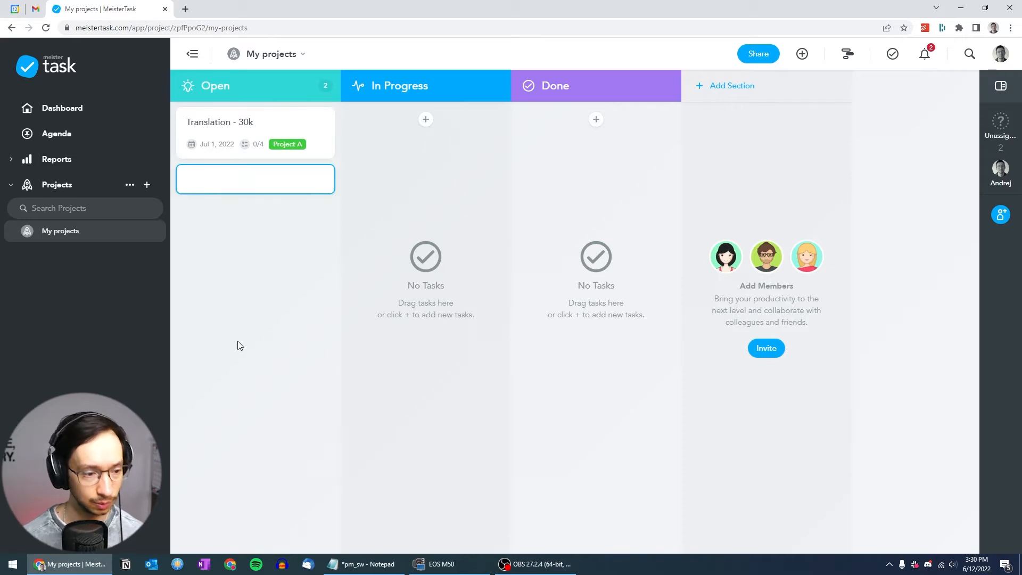
{"action": "type", "text": "Review - "}
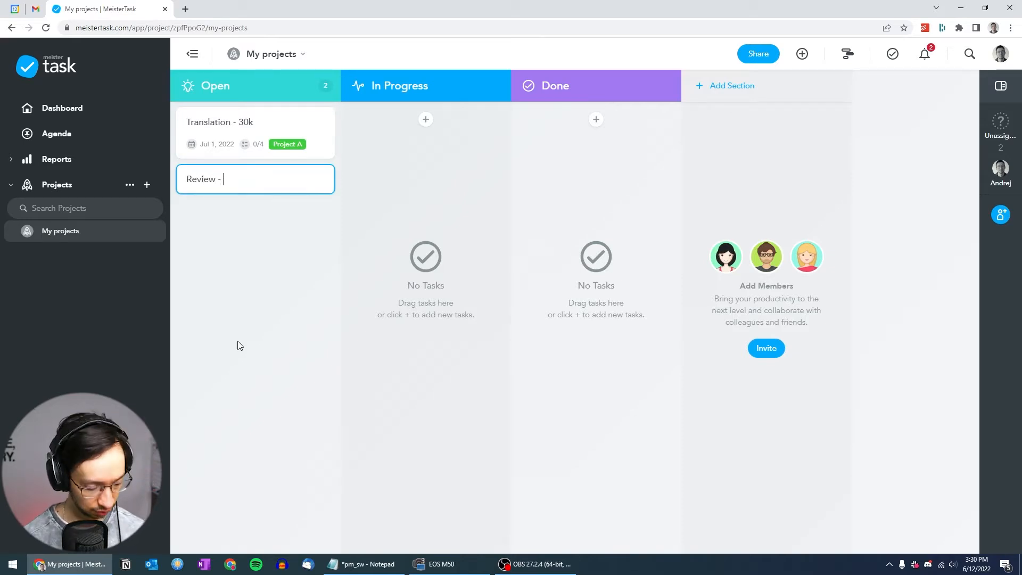
{"action": "type", "text": "40 hrs"}
{"action": "key", "text": "Return"}
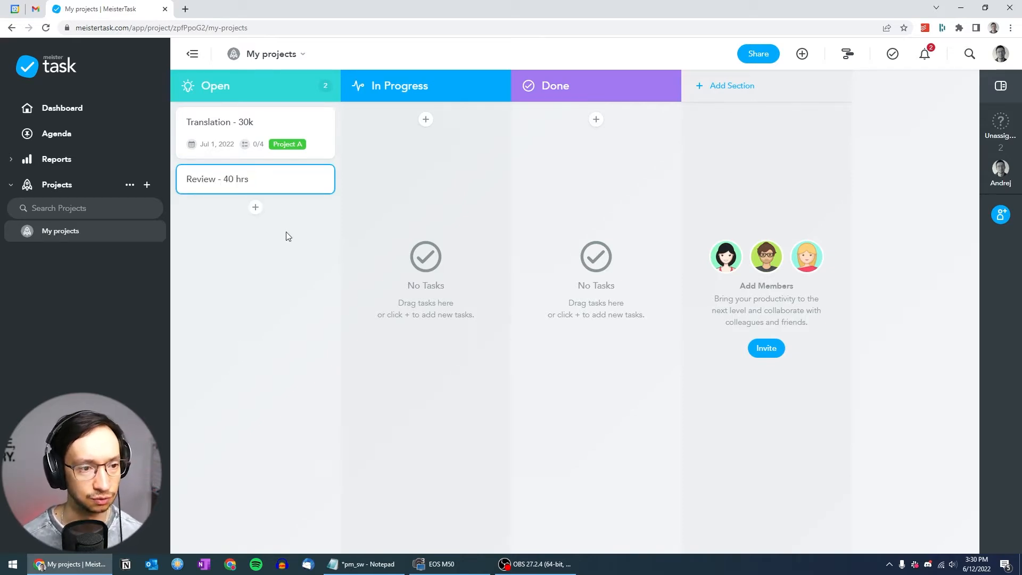
Assign the Project A tag to the Review - 40 hrs task
{"action": "left_click", "coordinate": [282, 186]}
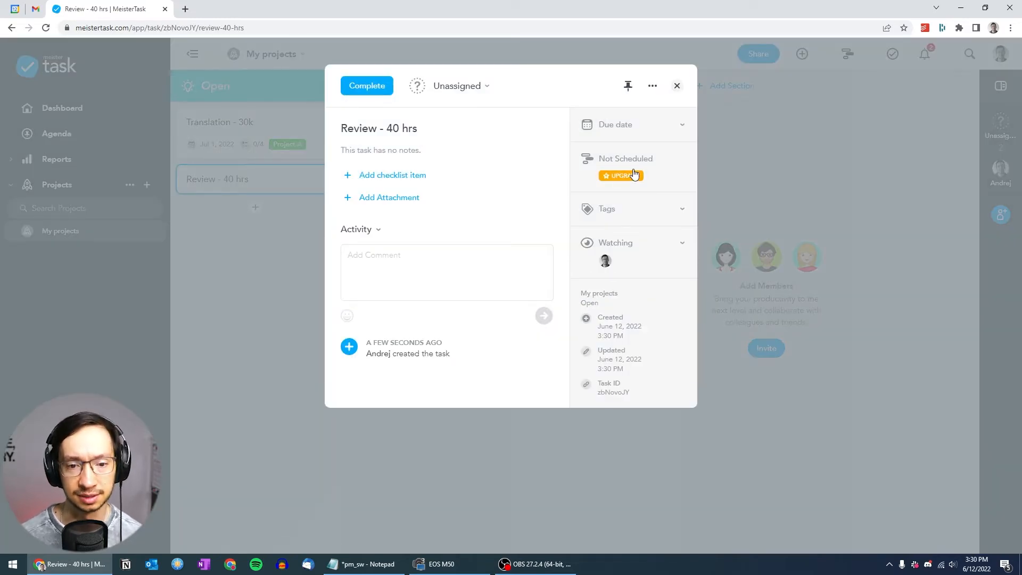
{"action": "left_click", "coordinate": [641, 207]}
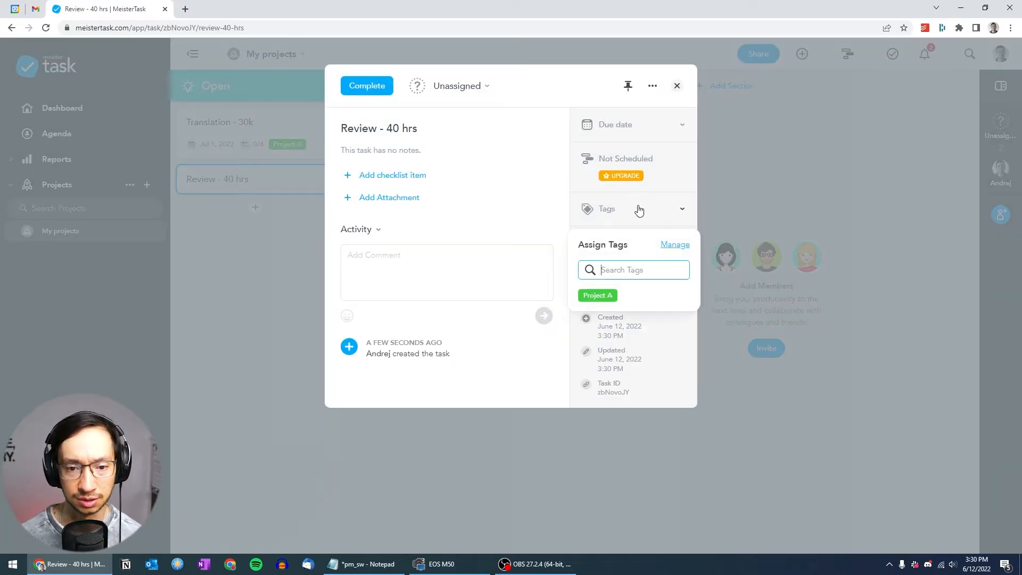
{"action": "left_click", "coordinate": [595, 298]}
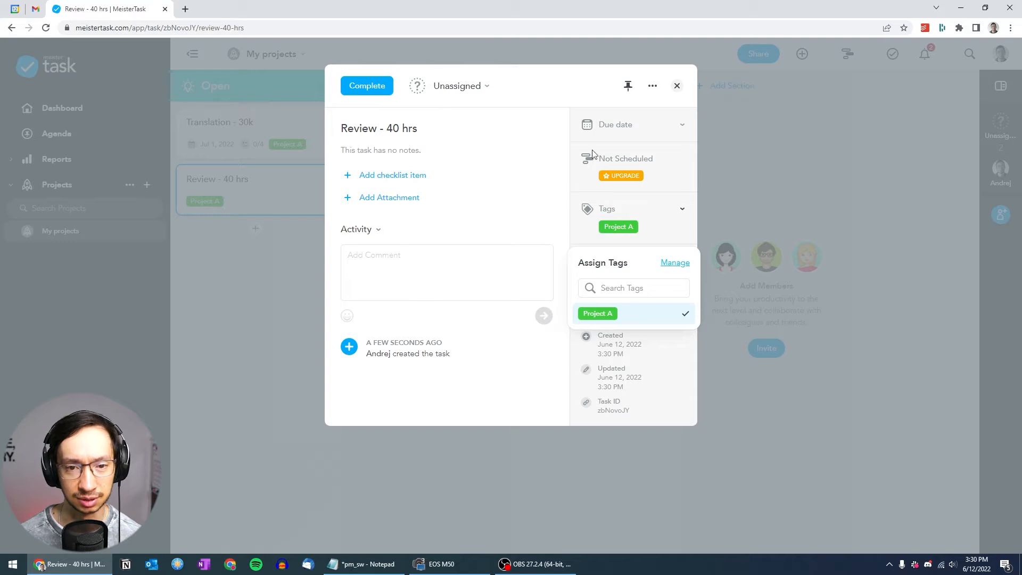
Set the due date of the Review - 40 hrs task to July 8, 2022
{"action": "left_click", "coordinate": [673, 126]}
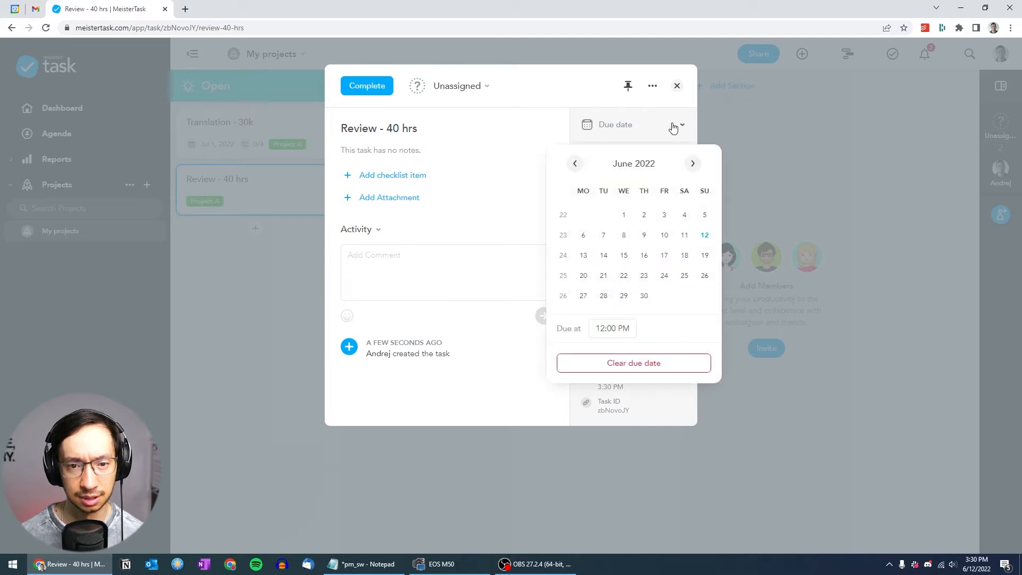
{"action": "left_click", "coordinate": [694, 164]}
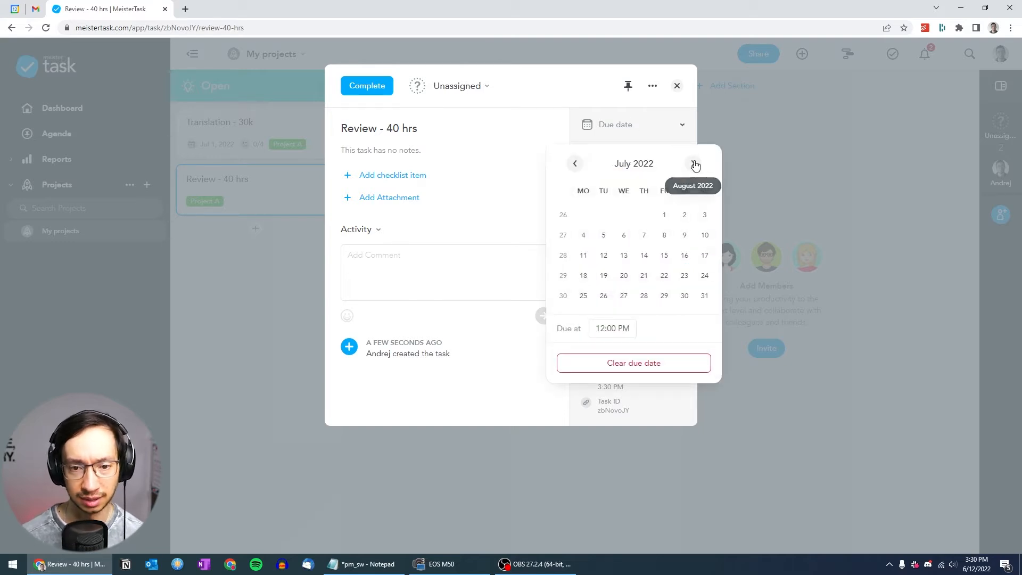
{"action": "left_click", "coordinate": [663, 236]}
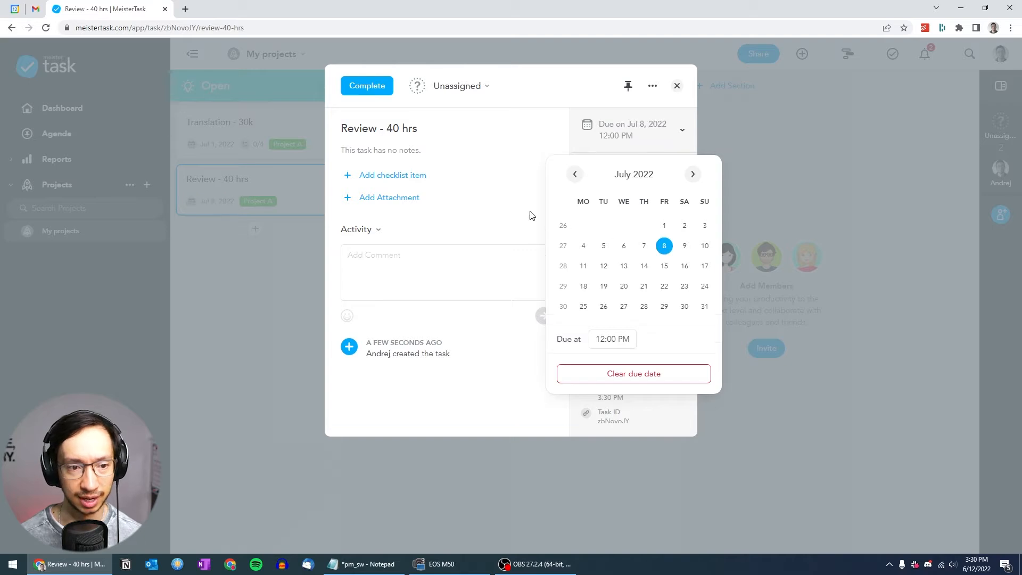
Add the checklist items DE, FR, JA and KO to the Review - 40 hrs task and close it
{"action": "left_click", "coordinate": [397, 176]}
{"action": "left_click", "coordinate": [368, 176]}
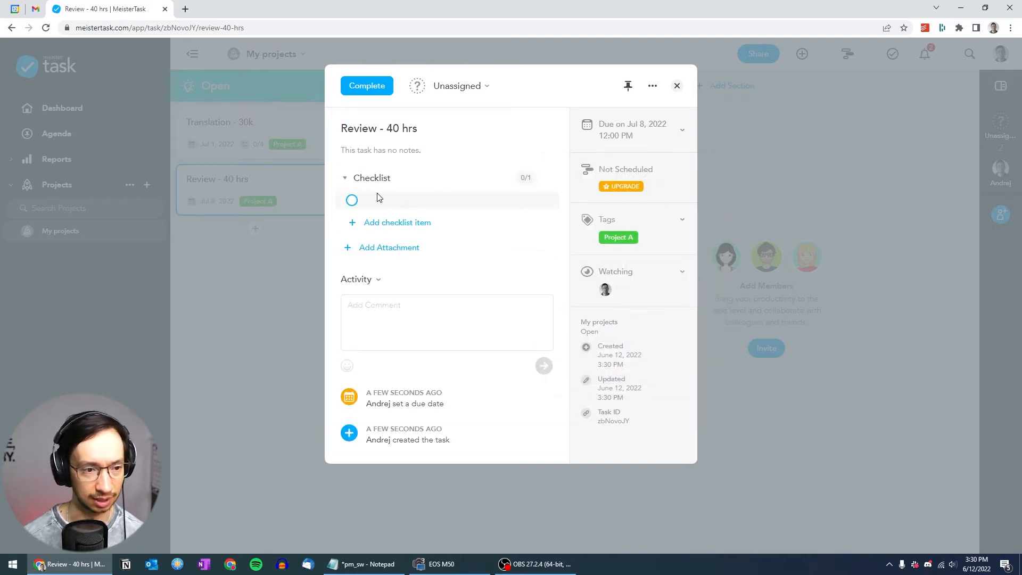
{"action": "type", "text": "DE"}
{"action": "key", "text": "Return"}
{"action": "type", "text": "FR"}
{"action": "key", "text": "Return"}
{"action": "type", "text": "JA"}
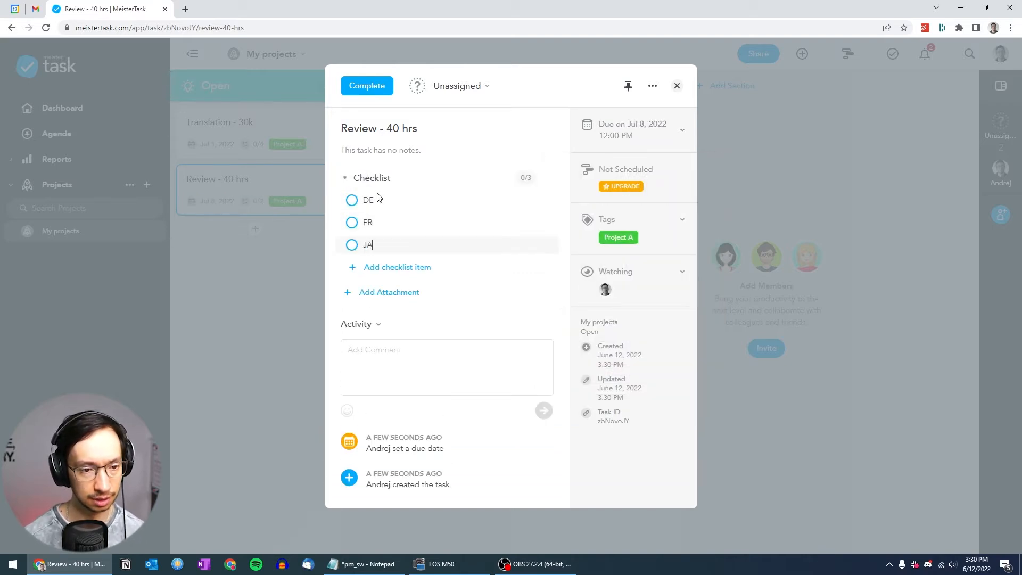
{"action": "key", "text": "Return"}
{"action": "type", "text": "KO"}
{"action": "key", "text": "Return"}
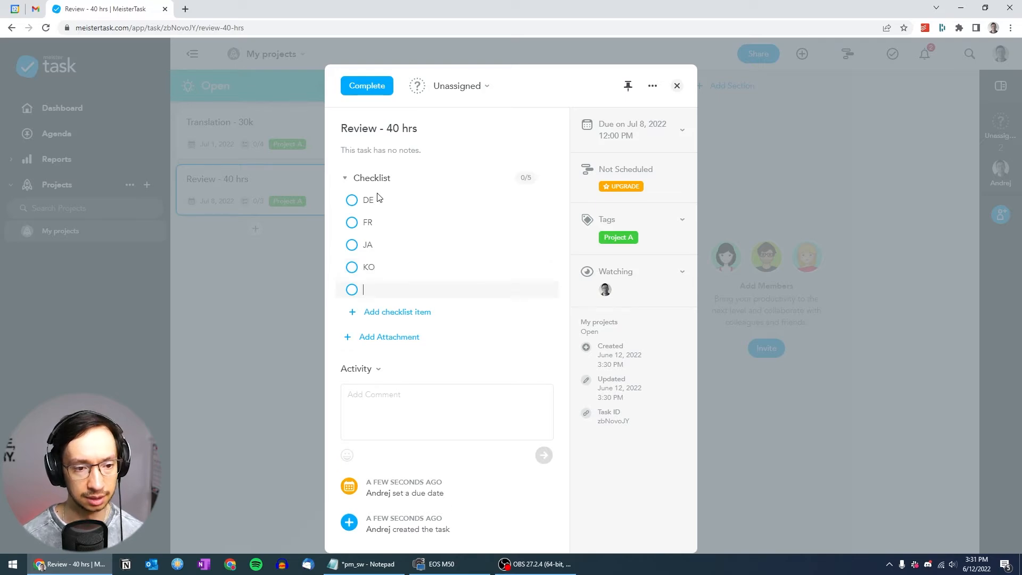
{"action": "left_click", "coordinate": [282, 248]}
Create a task named "Delivery" at the end of the Open section and assign it the Project A tag
{"action": "left_click", "coordinate": [254, 229]}
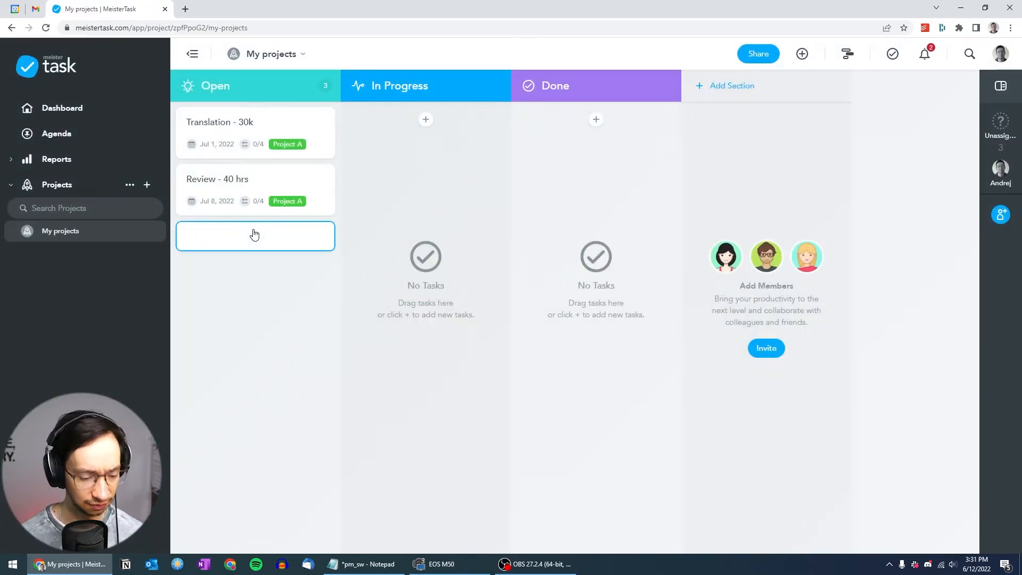
{"action": "type", "text": "Delivery"}
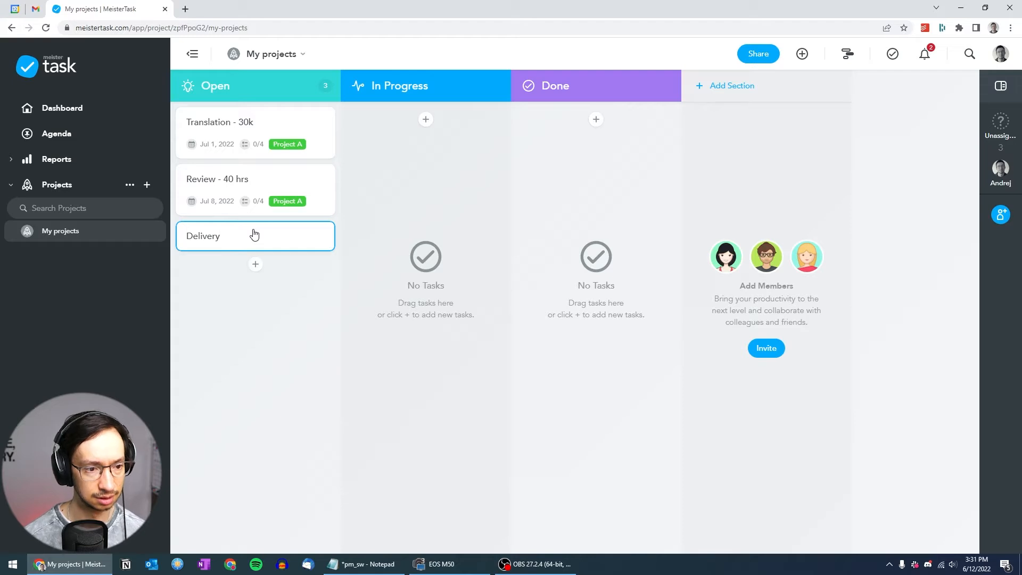
{"action": "left_click", "coordinate": [258, 242]}
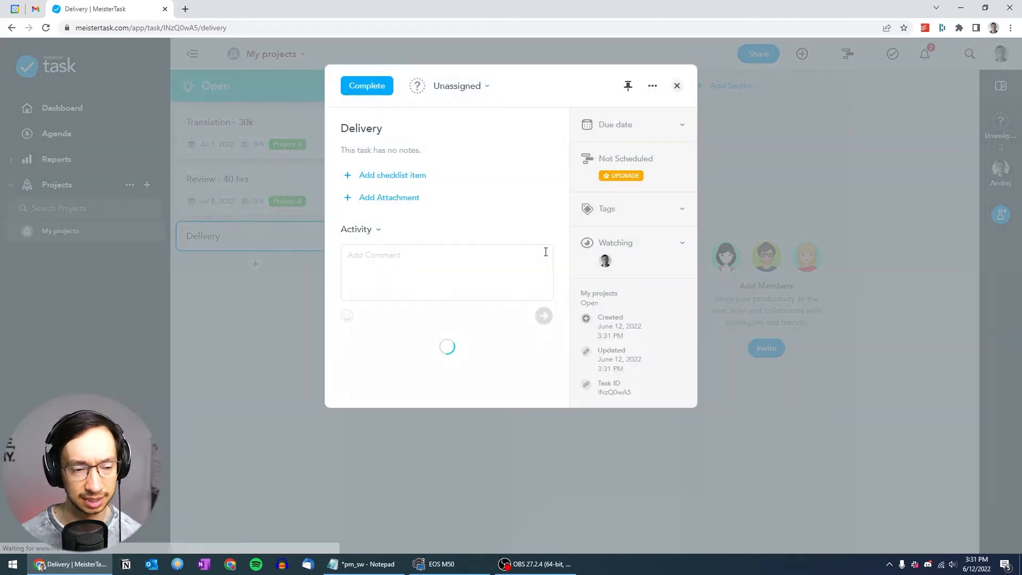
{"action": "left_click", "coordinate": [659, 217]}
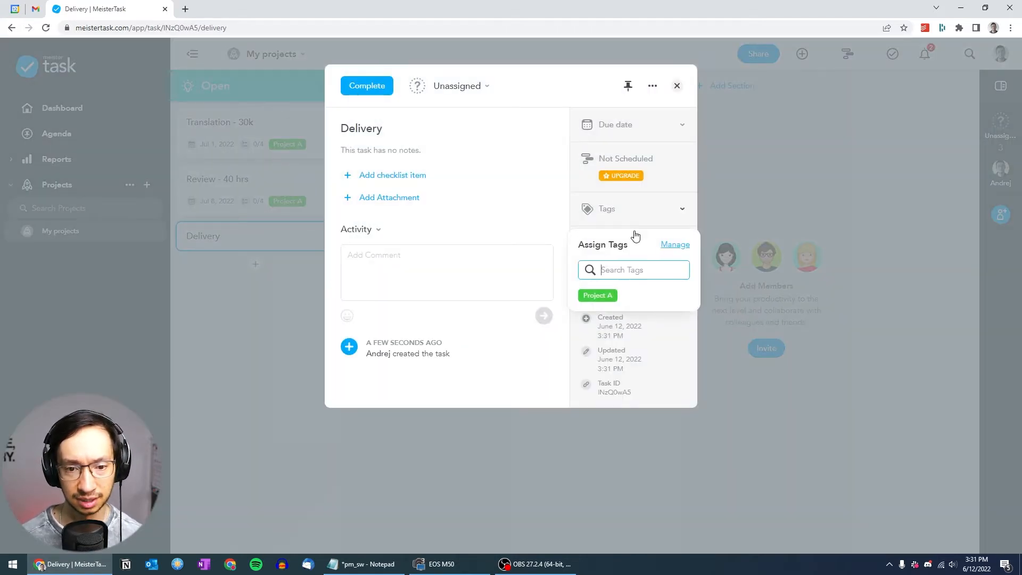
{"action": "left_click", "coordinate": [606, 295]}
Set the due date of the Delivery task to July 8, 2022 and close the task
{"action": "left_click", "coordinate": [653, 134]}
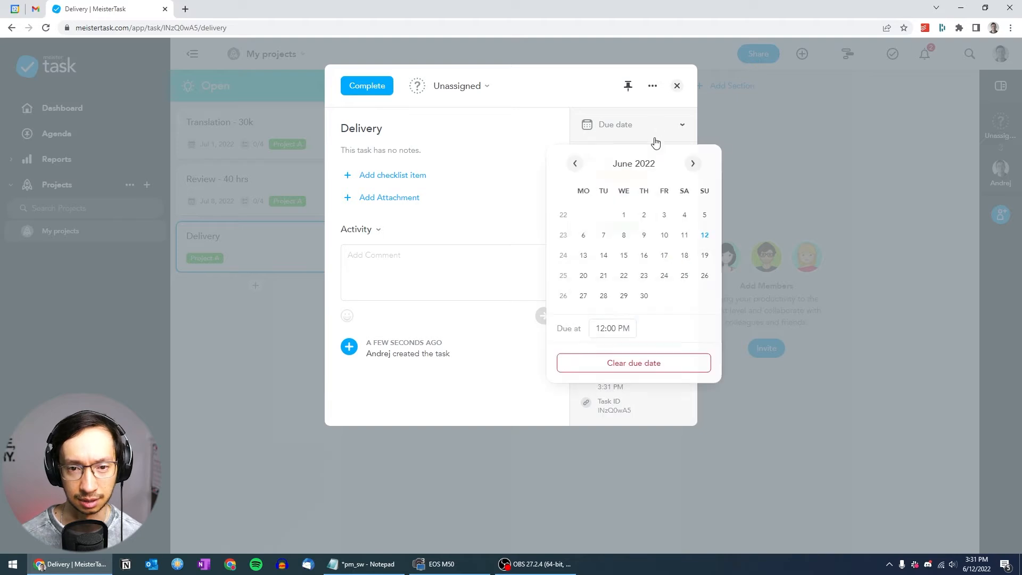
{"action": "left_click", "coordinate": [692, 163]}
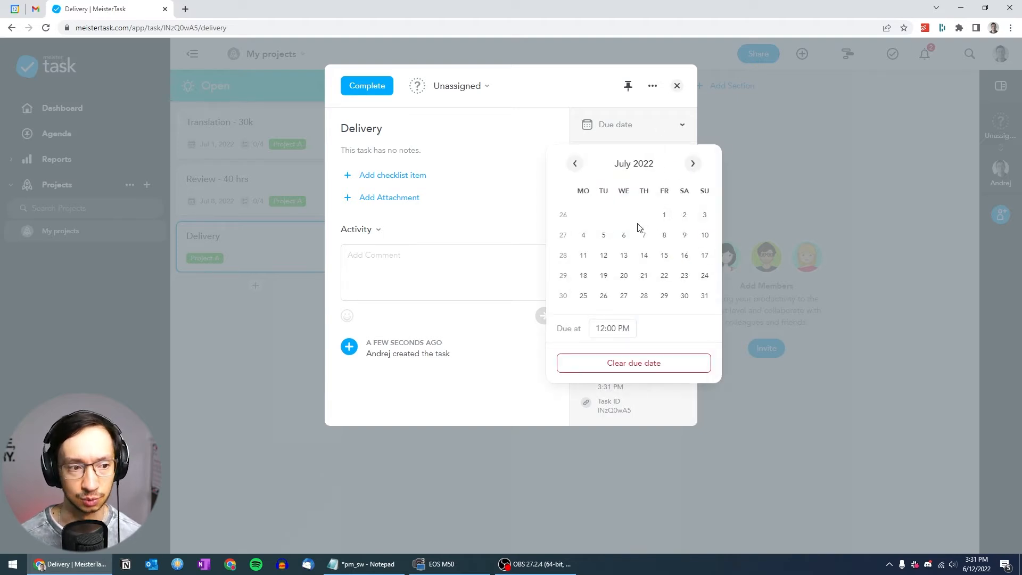
{"action": "left_click", "coordinate": [663, 237]}
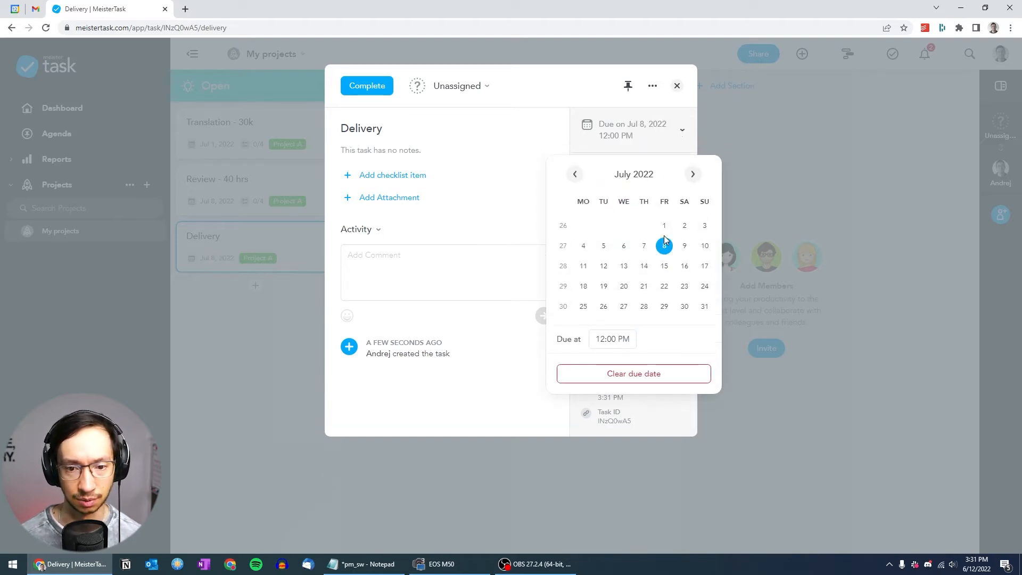
{"action": "left_click", "coordinate": [471, 230]}
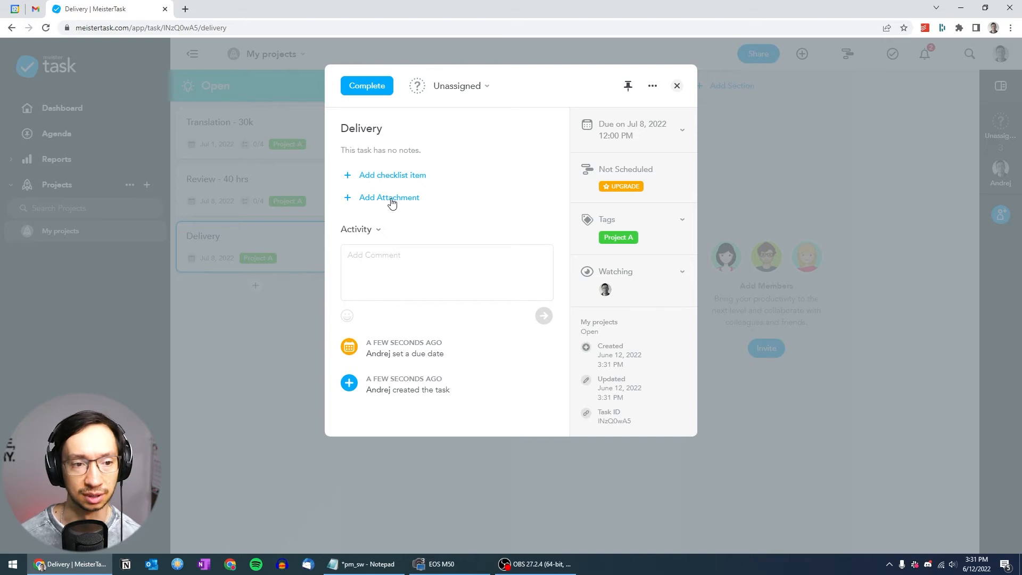
{"action": "left_click", "coordinate": [244, 387]}
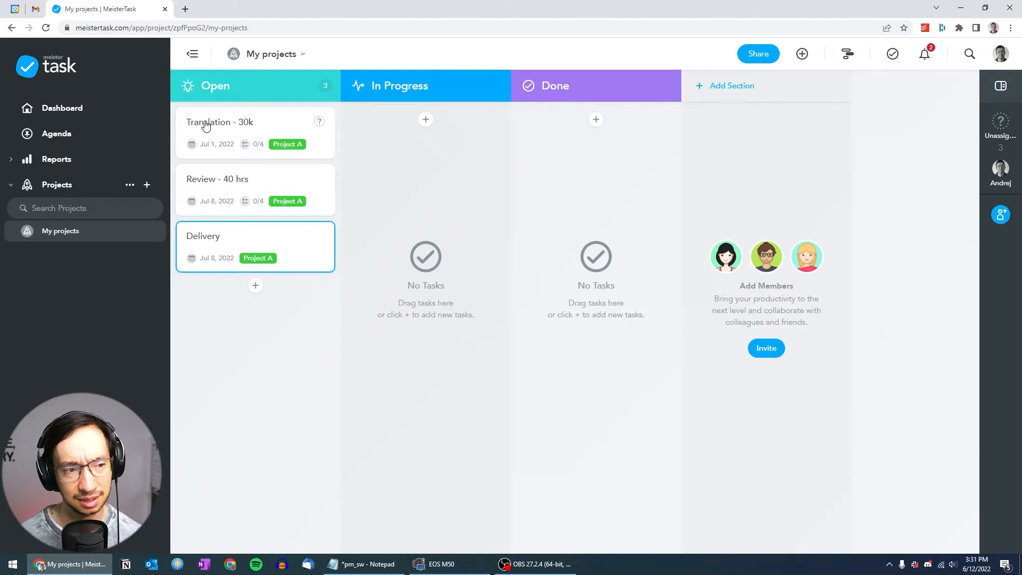
Move the Translation - 30k task to In Progress and complete its DE, FR, JA and KO checklist items
{"action": "left_click_drag", "start_coordinate": [206, 124], "coordinate": [383, 122]}
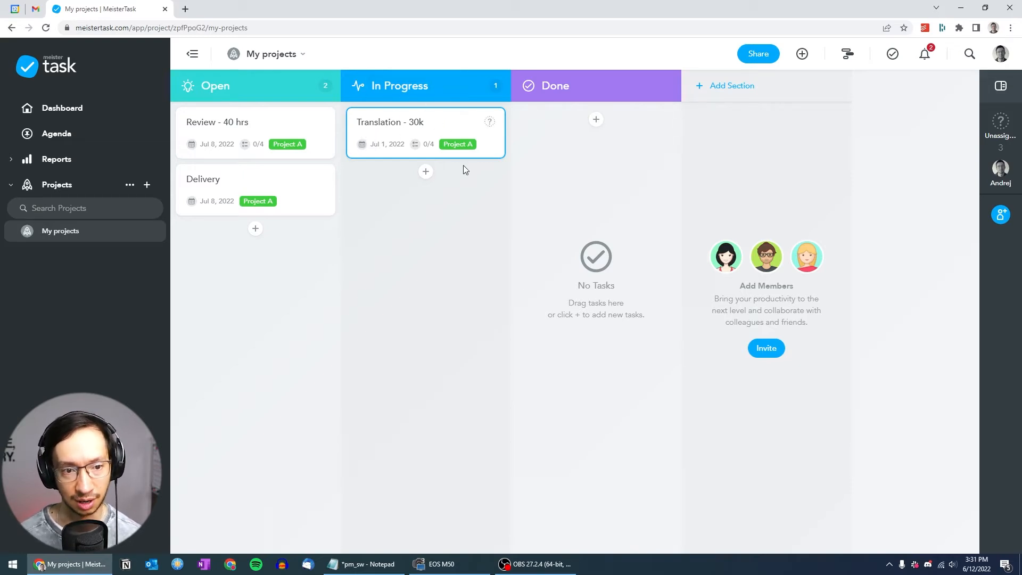
{"action": "left_click", "coordinate": [443, 124]}
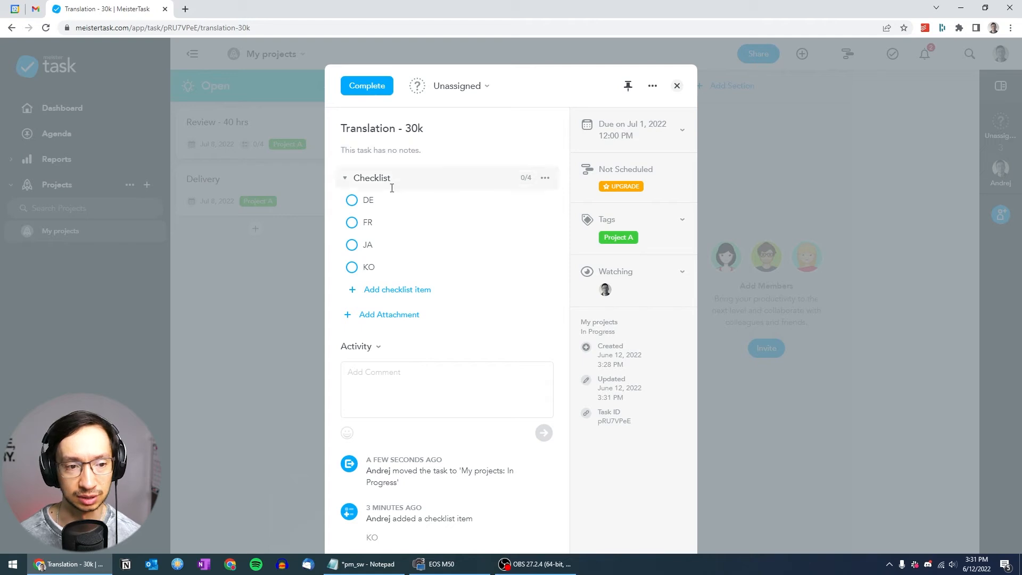
{"action": "left_click", "coordinate": [351, 201]}
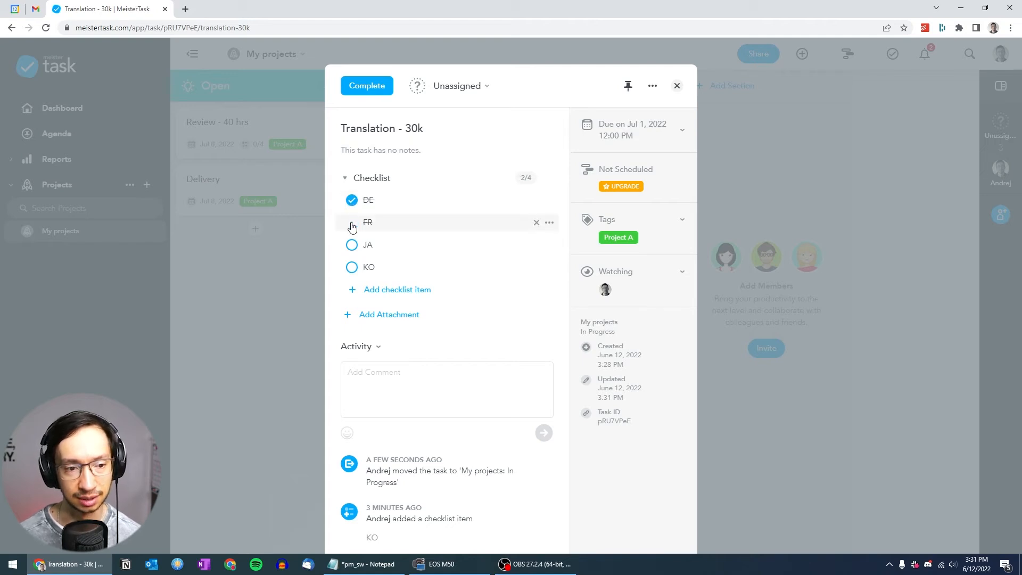
{"action": "left_click", "coordinate": [351, 223]}
{"action": "left_click", "coordinate": [352, 246]}
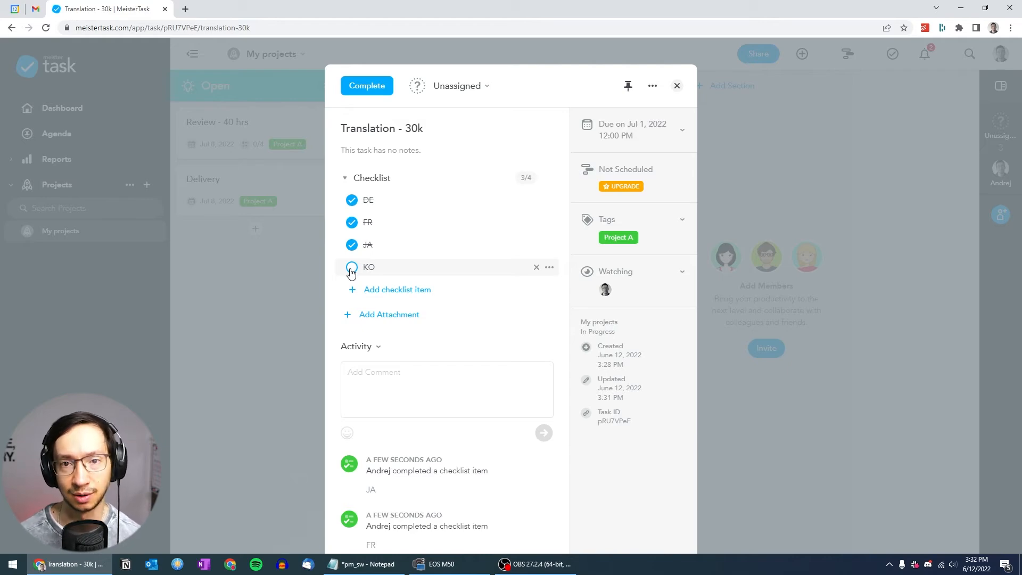
{"action": "left_click", "coordinate": [350, 268]}
{"action": "left_click", "coordinate": [298, 314]}
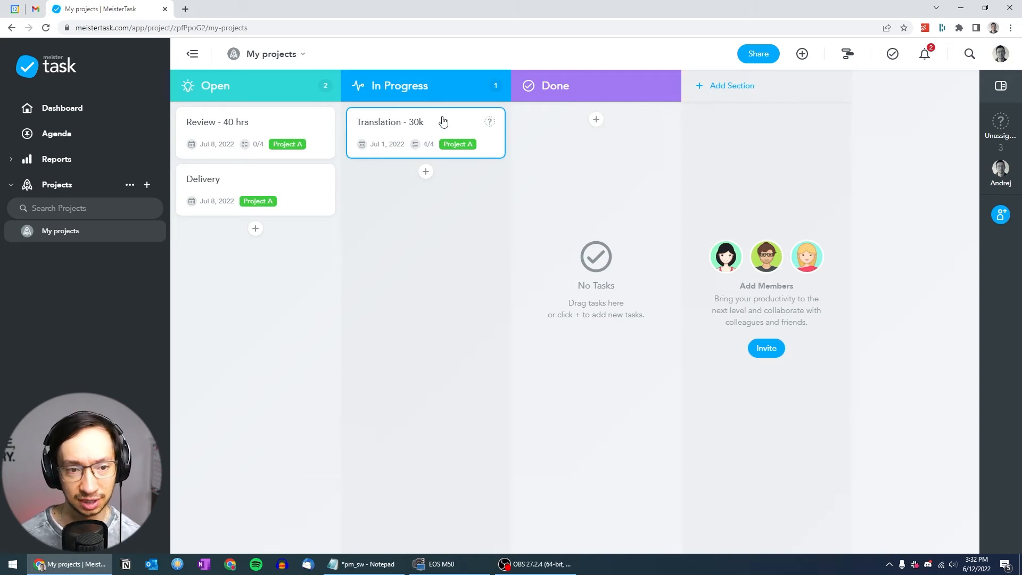
Move the Translation - 30k task to Done and the Review - 40 hrs task to In Progress
{"action": "left_click_drag", "start_coordinate": [445, 123], "coordinate": [601, 125]}
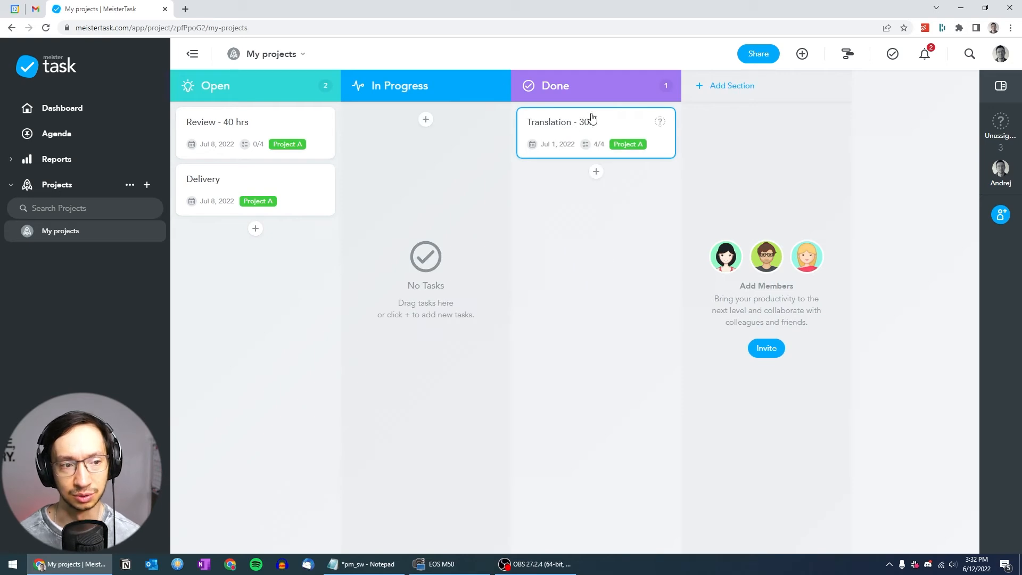
{"action": "left_click_drag", "start_coordinate": [266, 121], "coordinate": [426, 128]}
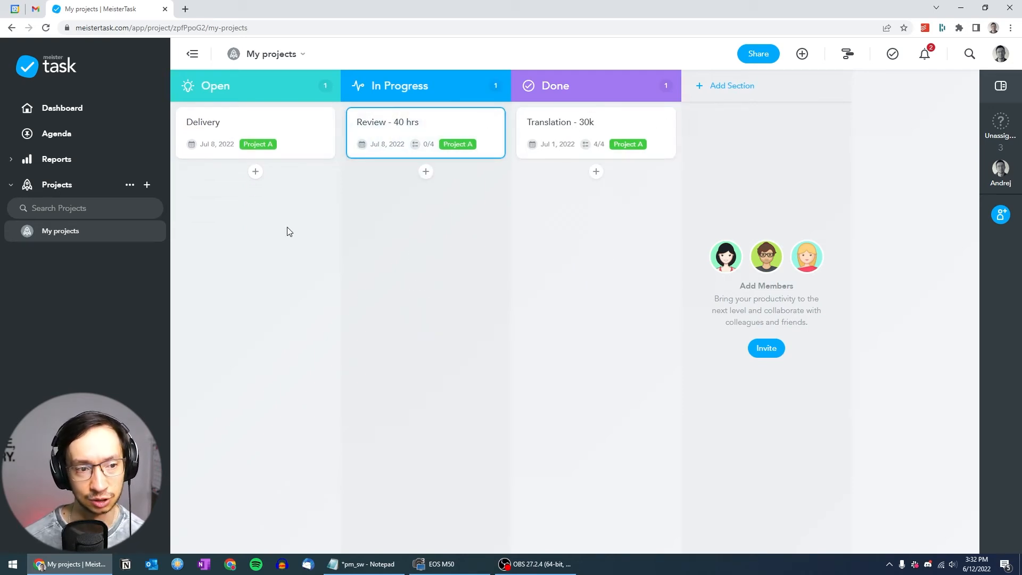
Create a task named "Translation" below Delivery in the Open section and open its details
{"action": "left_click", "coordinate": [256, 172]}
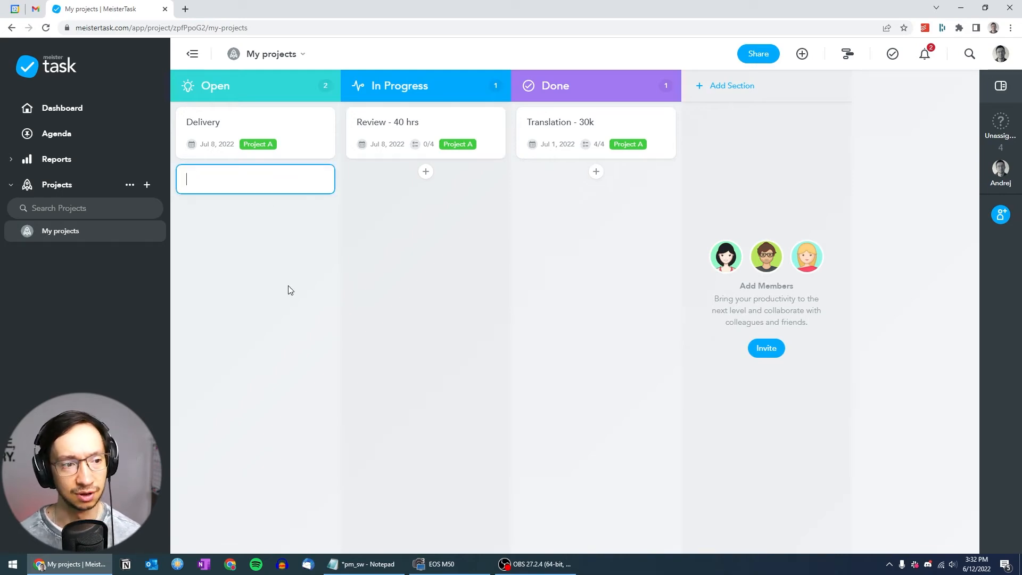
{"action": "type", "text": "Translation"}
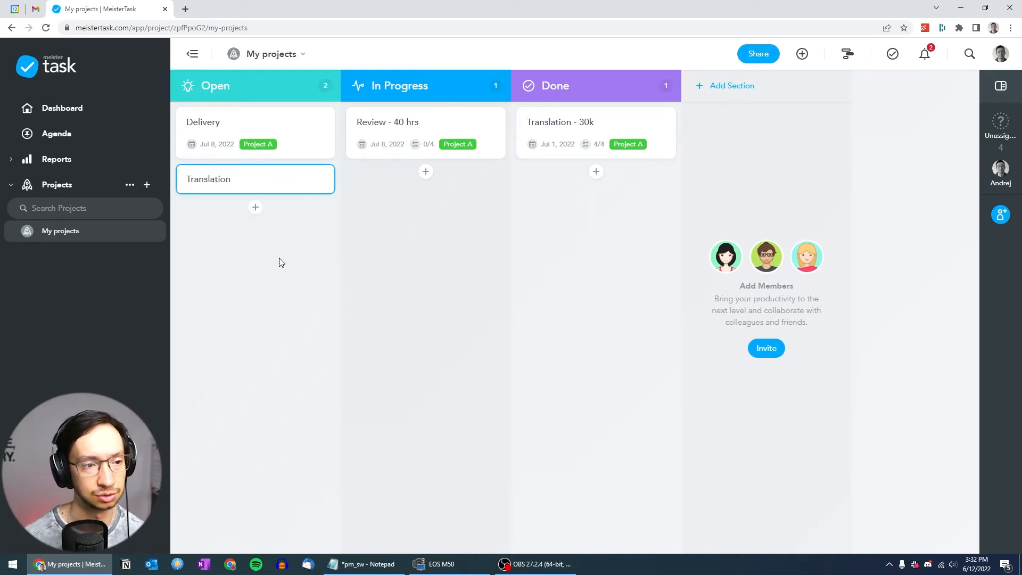
{"action": "left_click", "coordinate": [271, 185]}
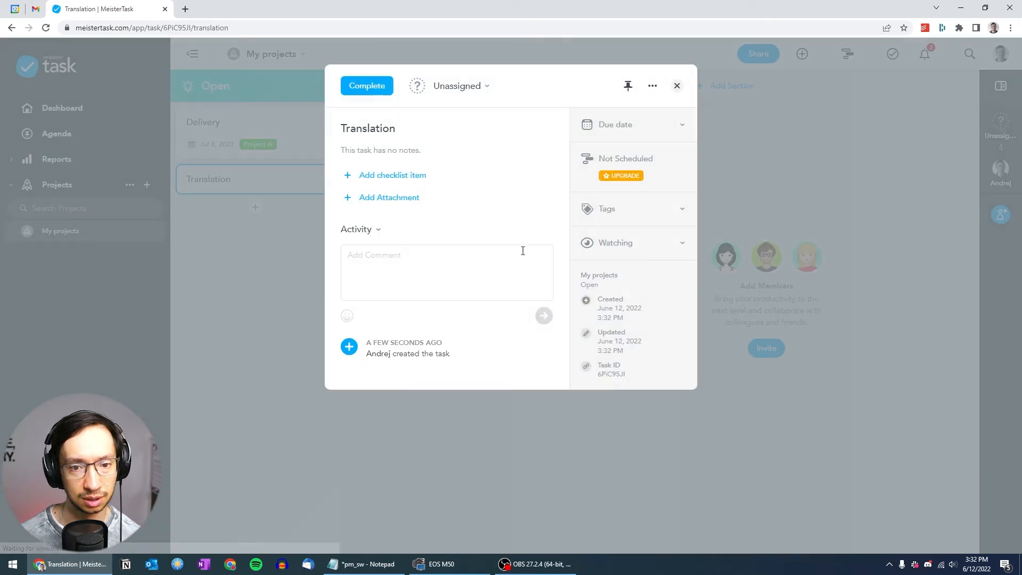
Create a new project tag named "Project B" and color it orange
{"action": "left_click", "coordinate": [680, 209]}
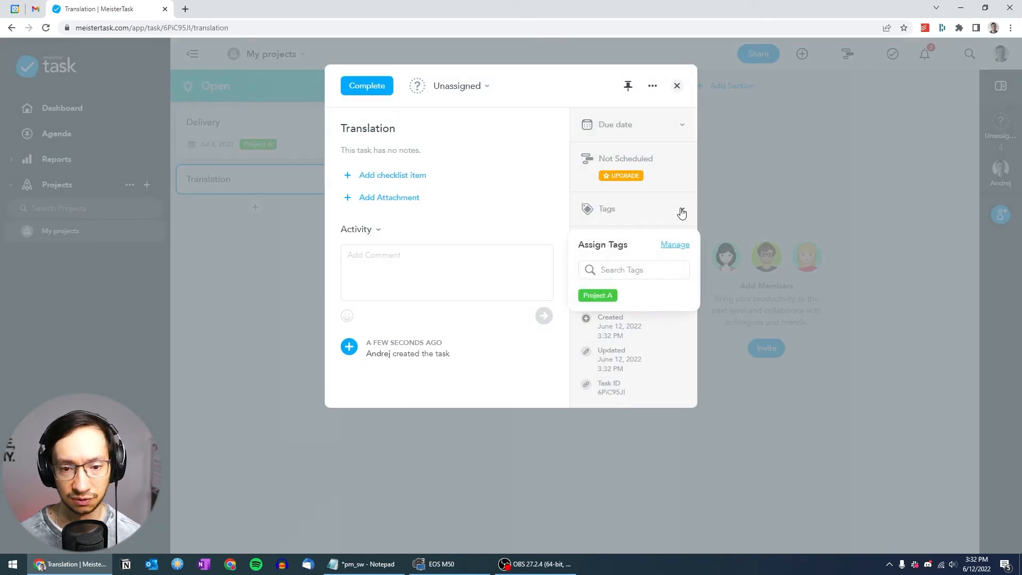
{"action": "left_click", "coordinate": [674, 245]}
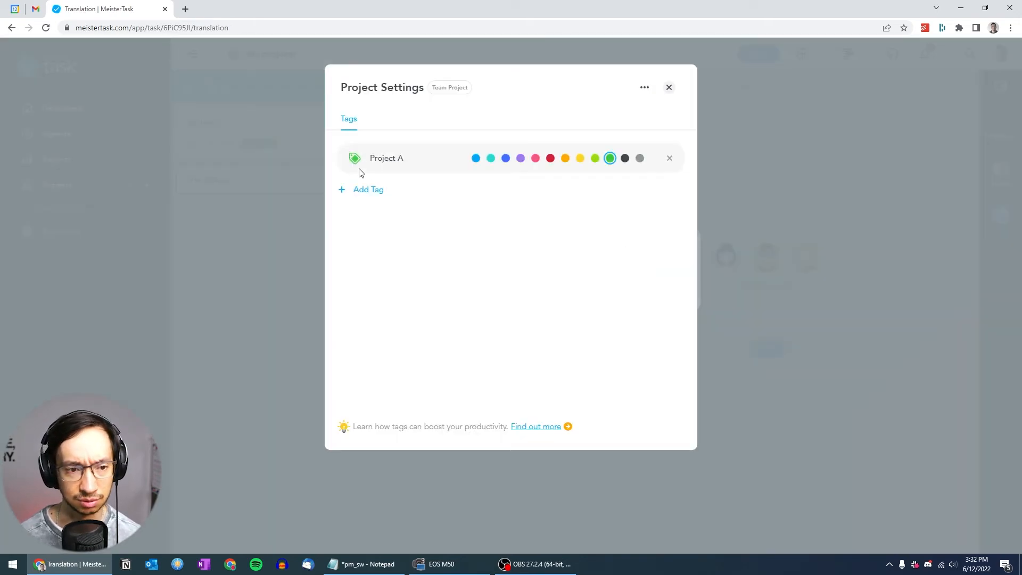
{"action": "left_click", "coordinate": [358, 191]}
{"action": "type", "text": "Proj"}
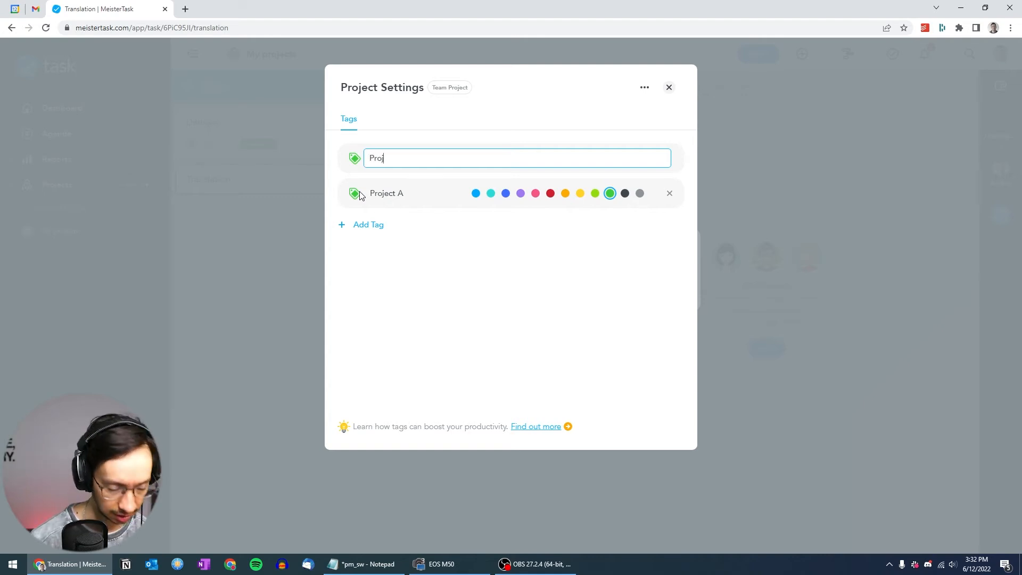
{"action": "type", "text": "ect B"}
{"action": "key", "text": "Return"}
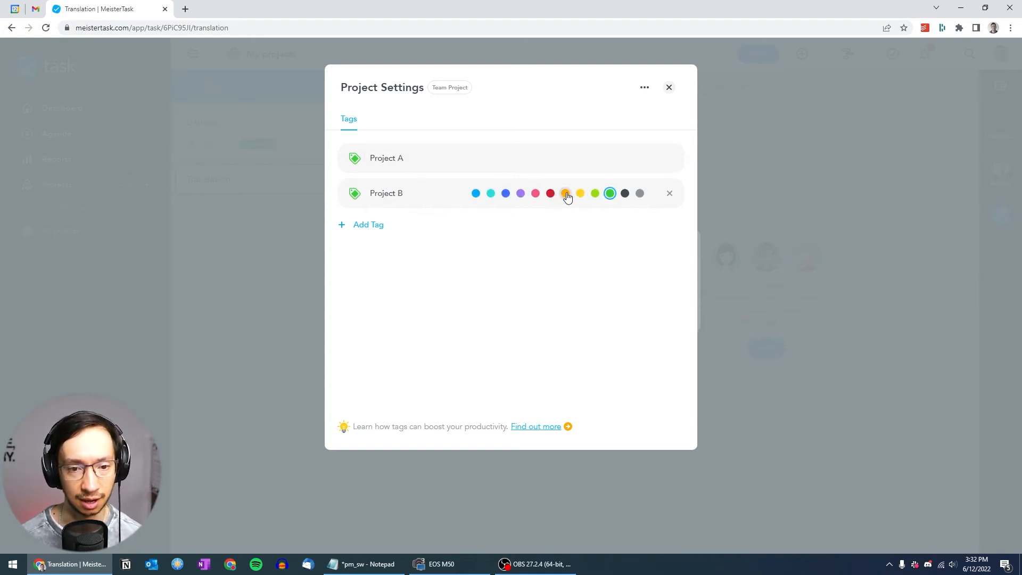
{"action": "left_click", "coordinate": [566, 193]}
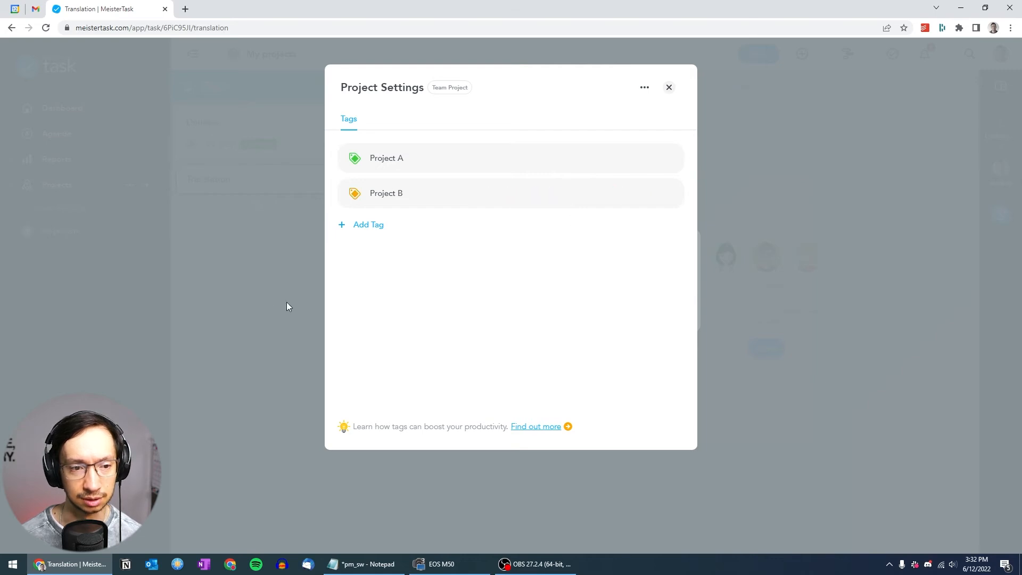
{"action": "left_click", "coordinate": [263, 311]}
Assign the Project B tag to the new Translation task and move the task to In Progress below Review - 40 hrs
{"action": "left_click", "coordinate": [598, 316]}
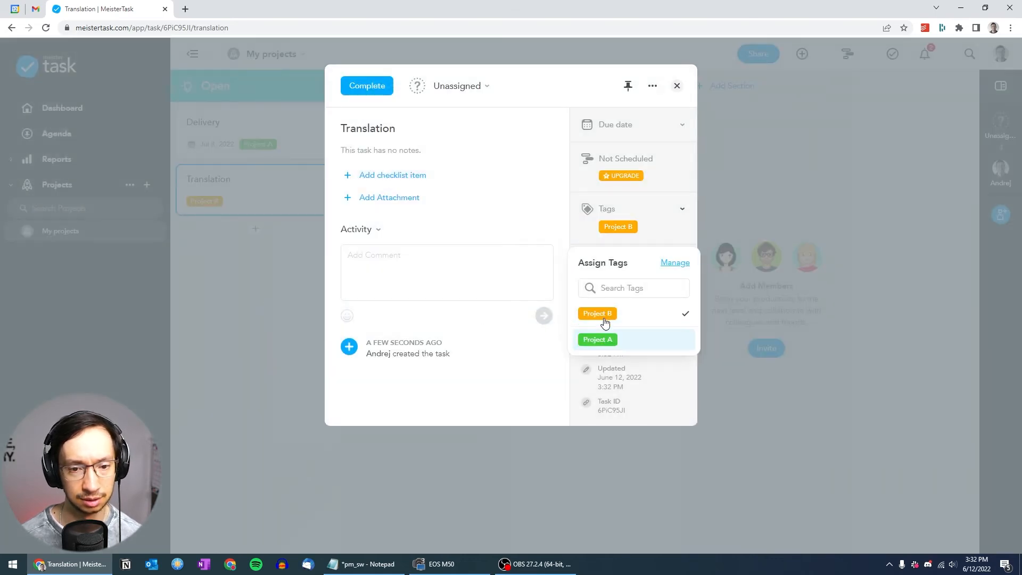
{"action": "left_click", "coordinate": [254, 300]}
{"action": "left_click", "coordinate": [284, 264]}
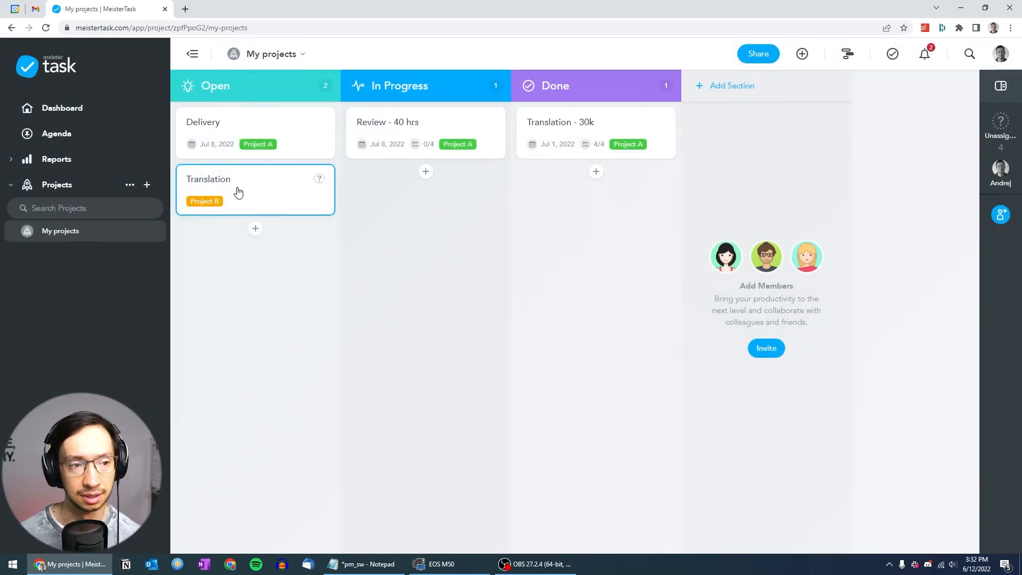
{"action": "left_click_drag", "start_coordinate": [238, 192], "coordinate": [418, 208]}
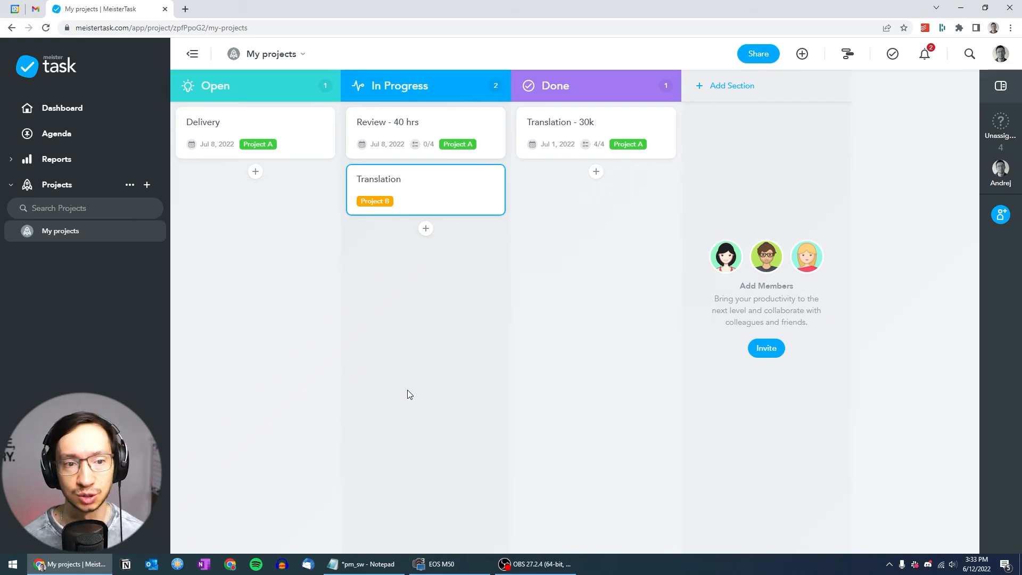
{"action": "left_click", "coordinate": [464, 118]}
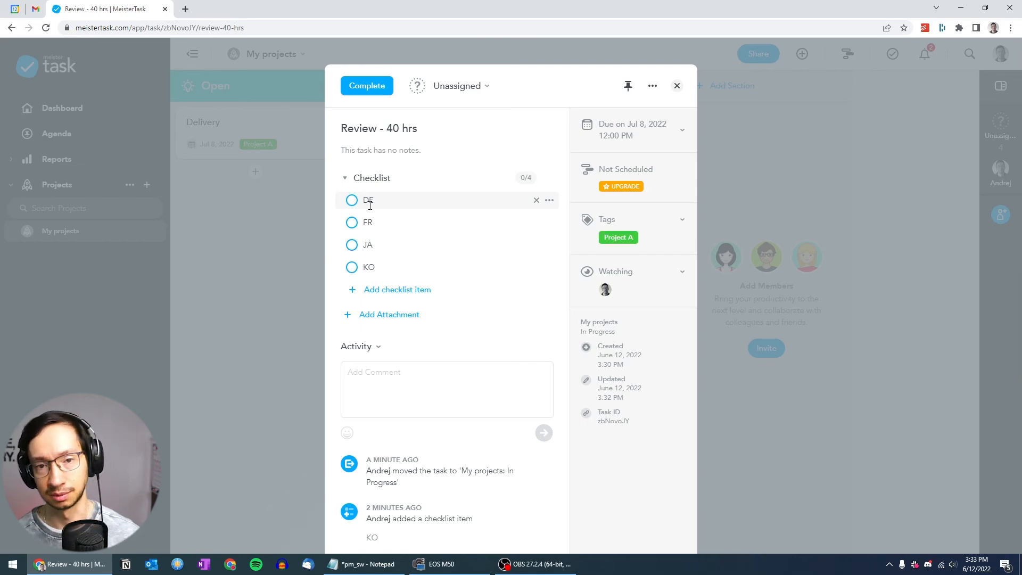
{"action": "left_click", "coordinate": [280, 264]}
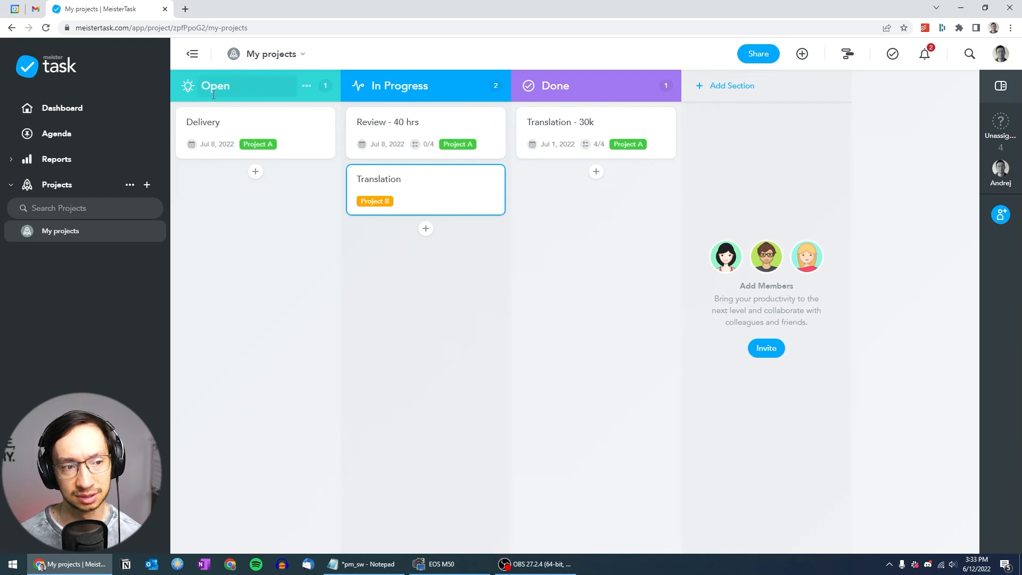
Set the due date of the Project B Translation task to June 17, 2022 and close the task
{"action": "left_click", "coordinate": [438, 198]}
{"action": "left_click", "coordinate": [620, 126]}
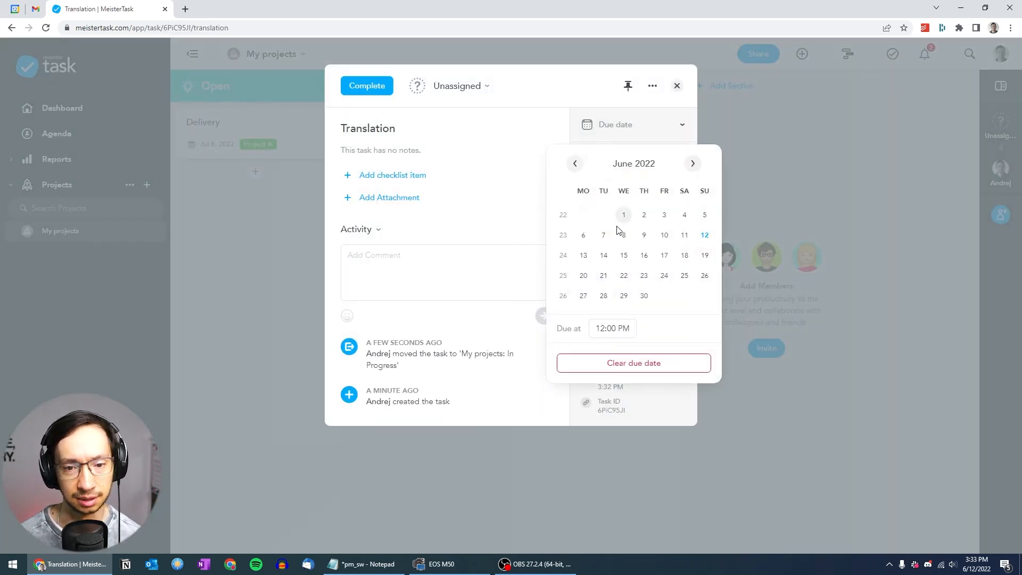
{"action": "left_click", "coordinate": [668, 260]}
{"action": "left_click", "coordinate": [860, 414]}
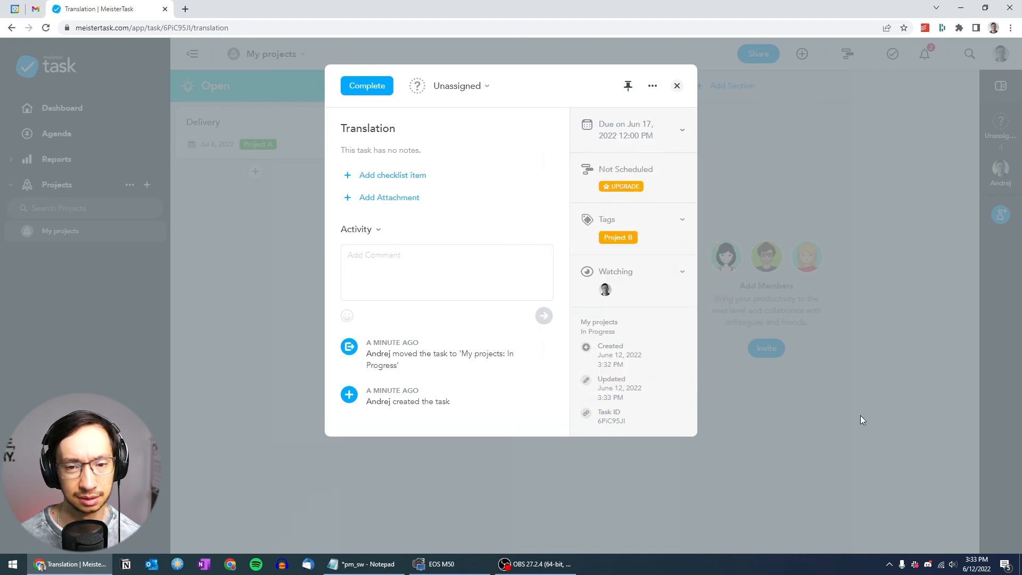
{"action": "left_click", "coordinate": [859, 412]}
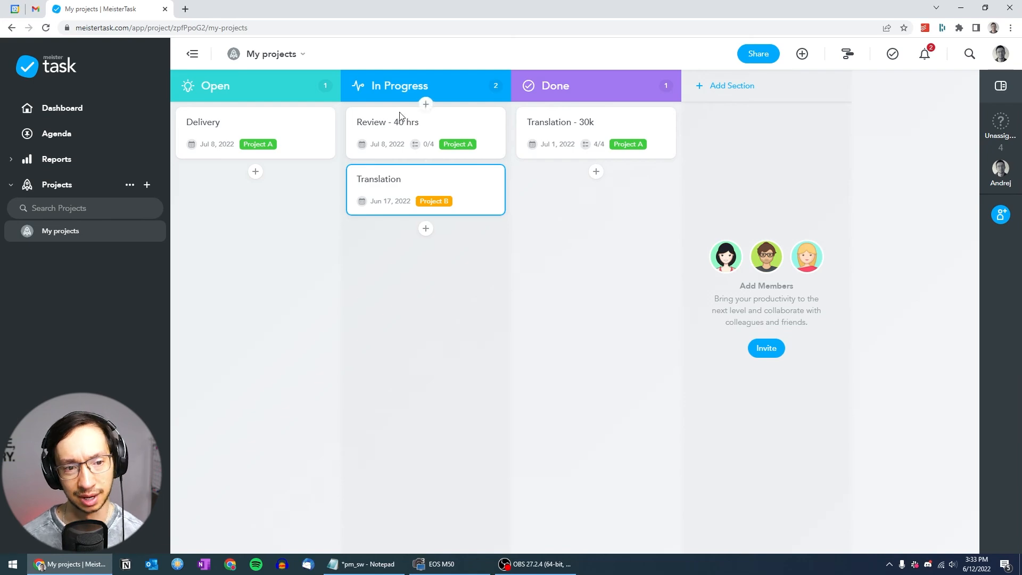
Complete the DE and FR checklist items of the Review - 40 hrs task and close it
{"action": "left_click", "coordinate": [414, 124]}
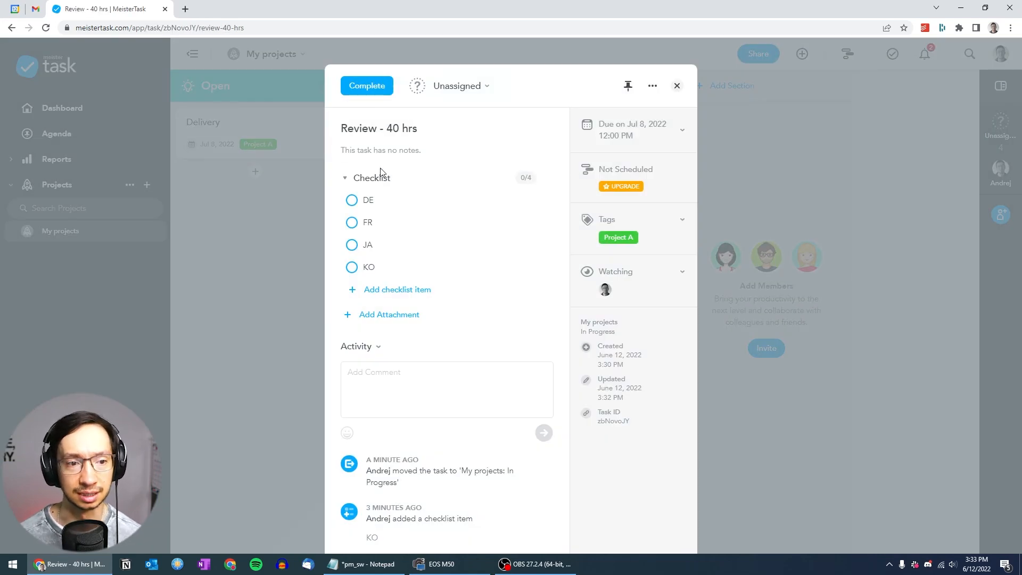
{"action": "left_click", "coordinate": [351, 200]}
{"action": "left_click", "coordinate": [352, 222]}
{"action": "left_click", "coordinate": [282, 257]}
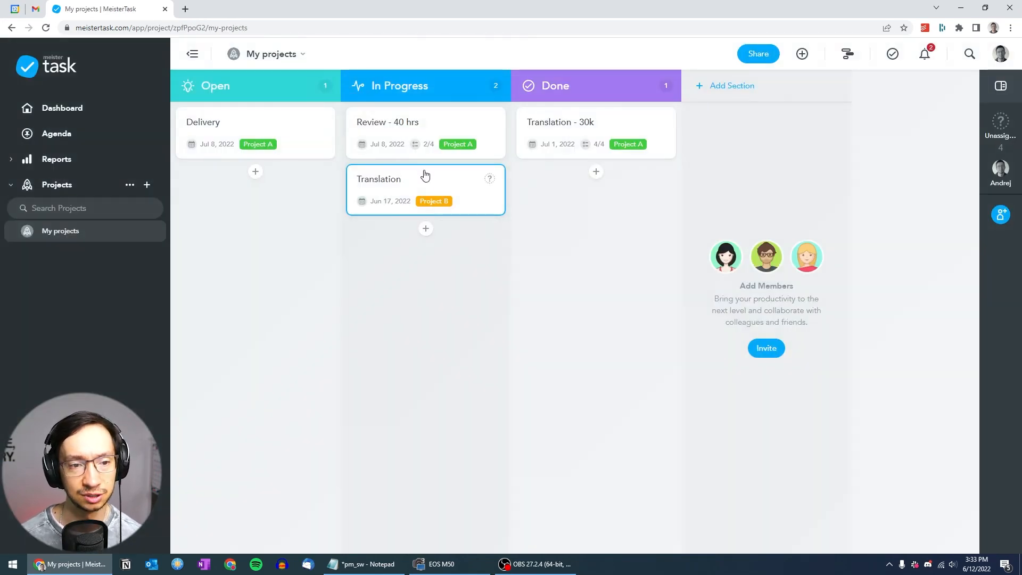